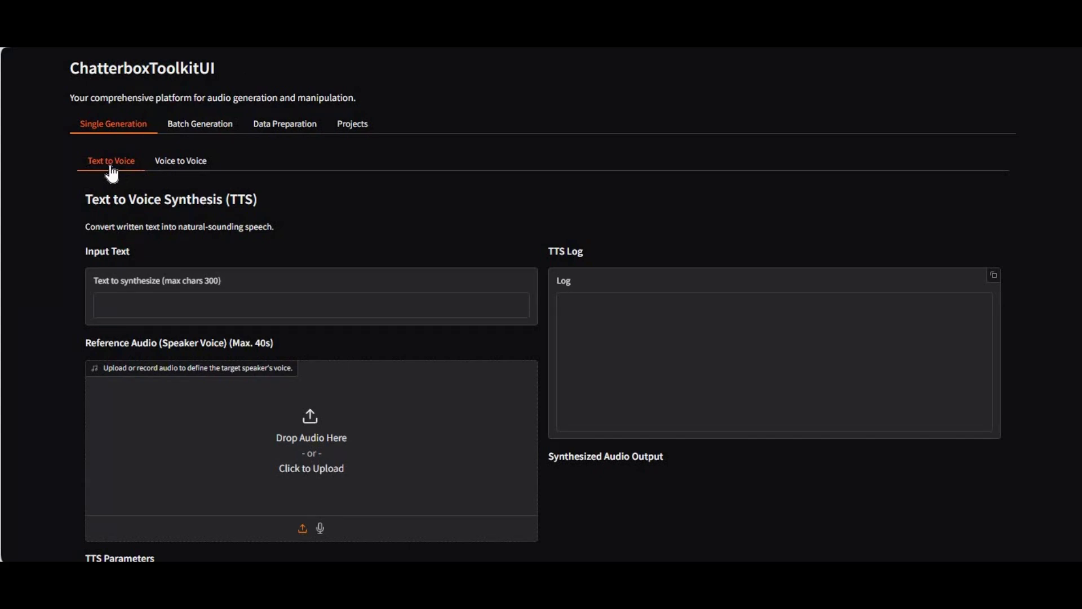
# - Examine the toolkit's Voice to Voice, Batch Generation, Data Preparation and Projects pages
pyautogui.click(191, 167)
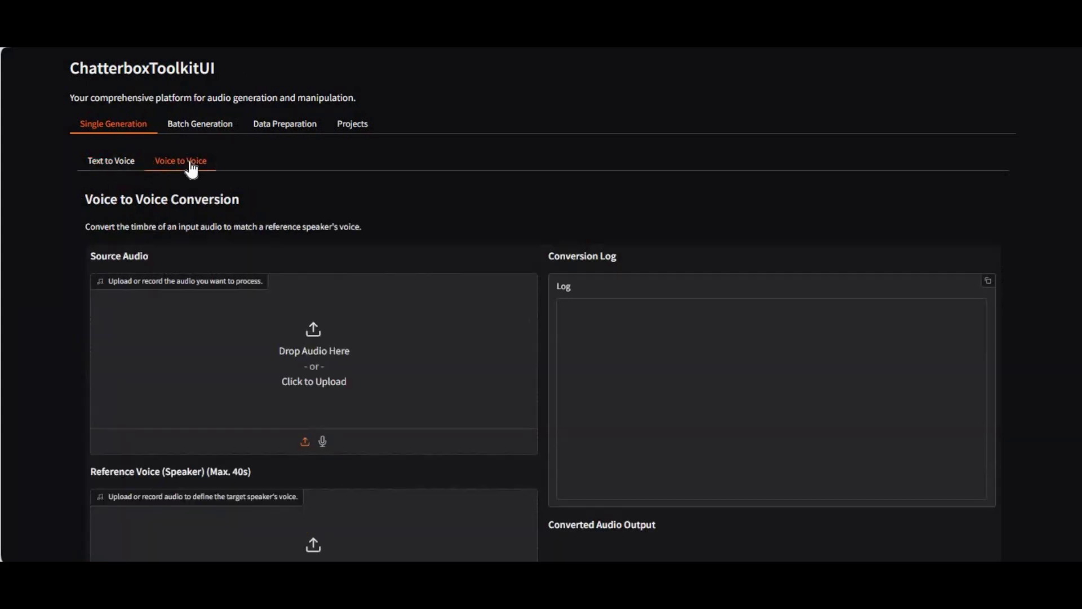
pyautogui.scroll(-5, 288, 164)
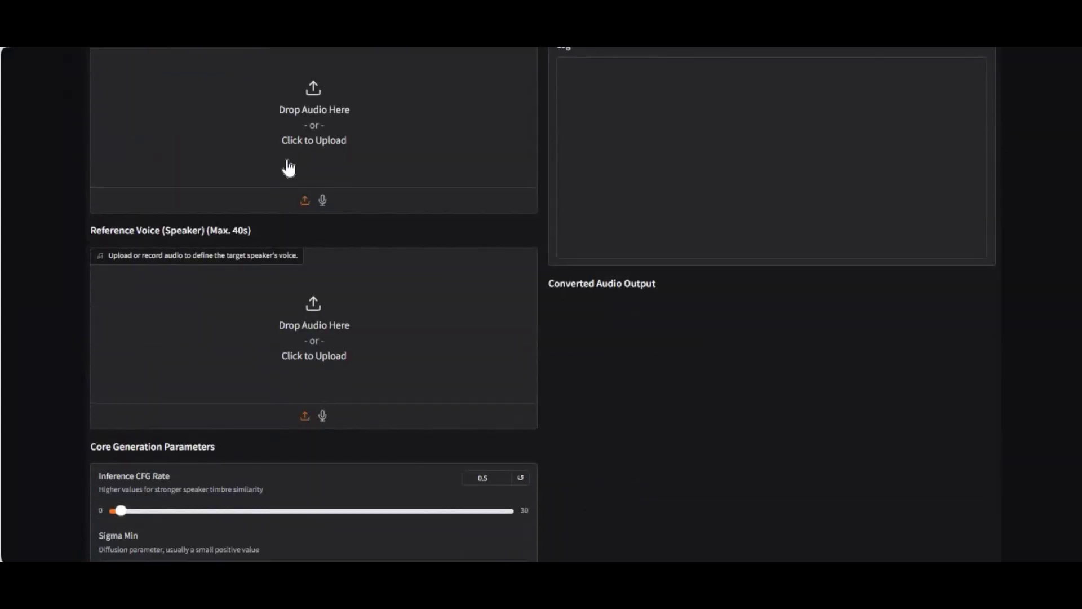
pyautogui.scroll(-3, 288, 166)
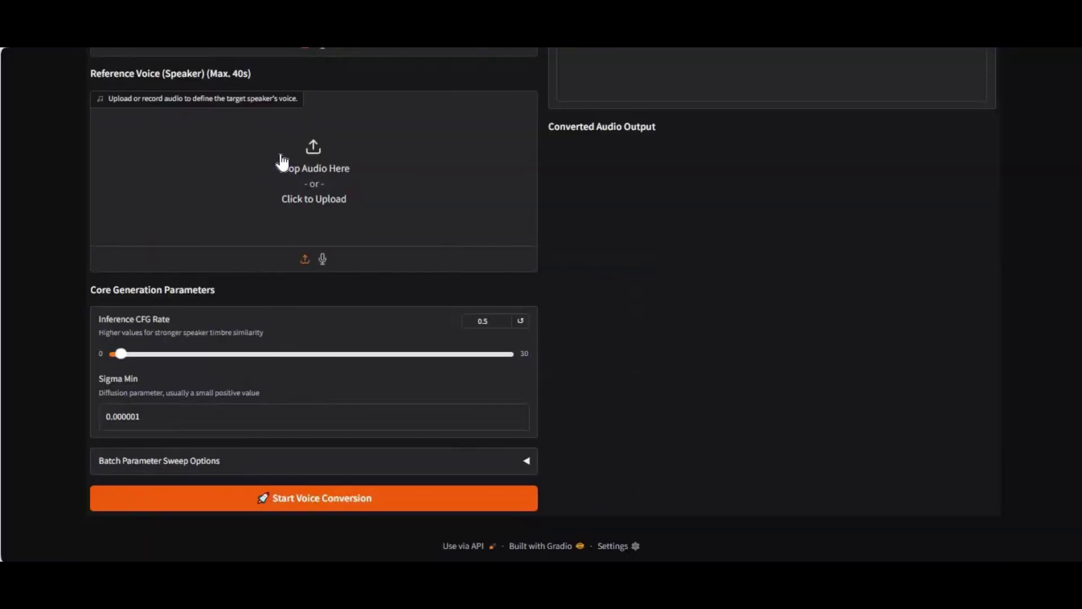
pyautogui.scroll(8, 282, 162)
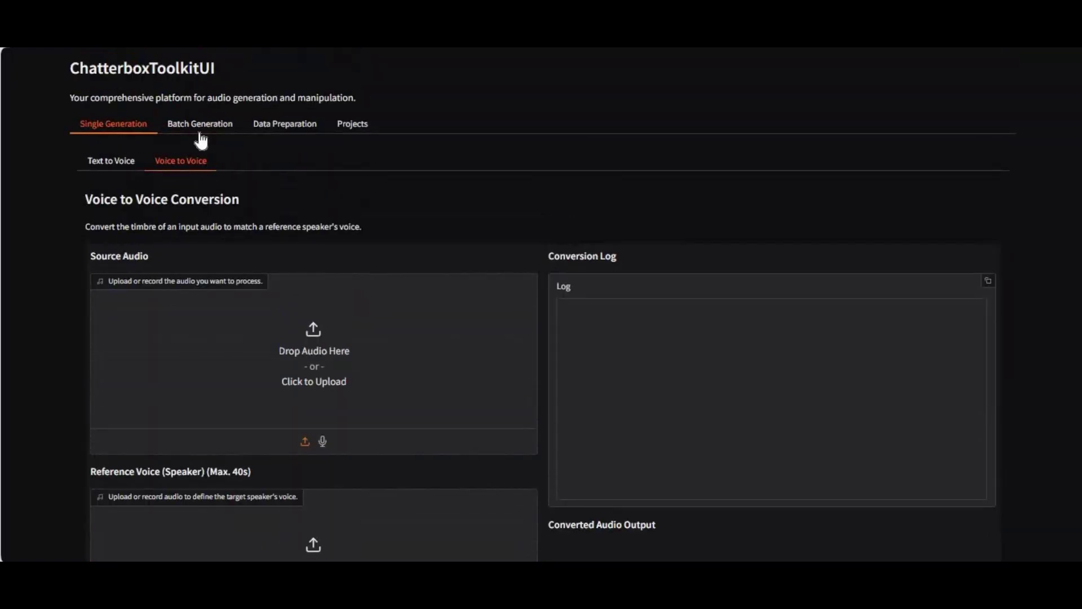
pyautogui.click(201, 130)
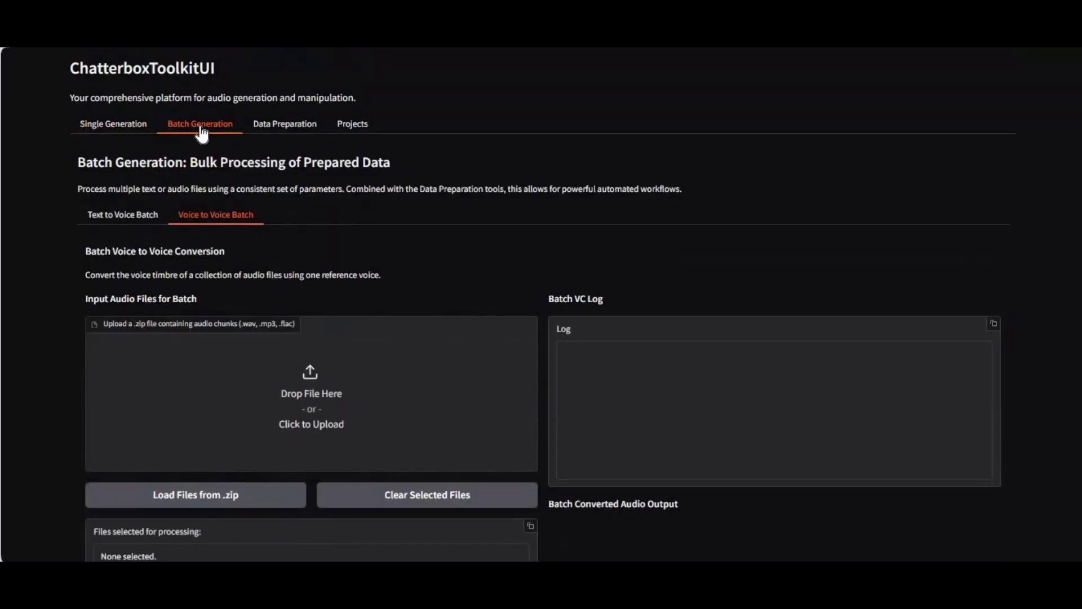
pyautogui.click(120, 225)
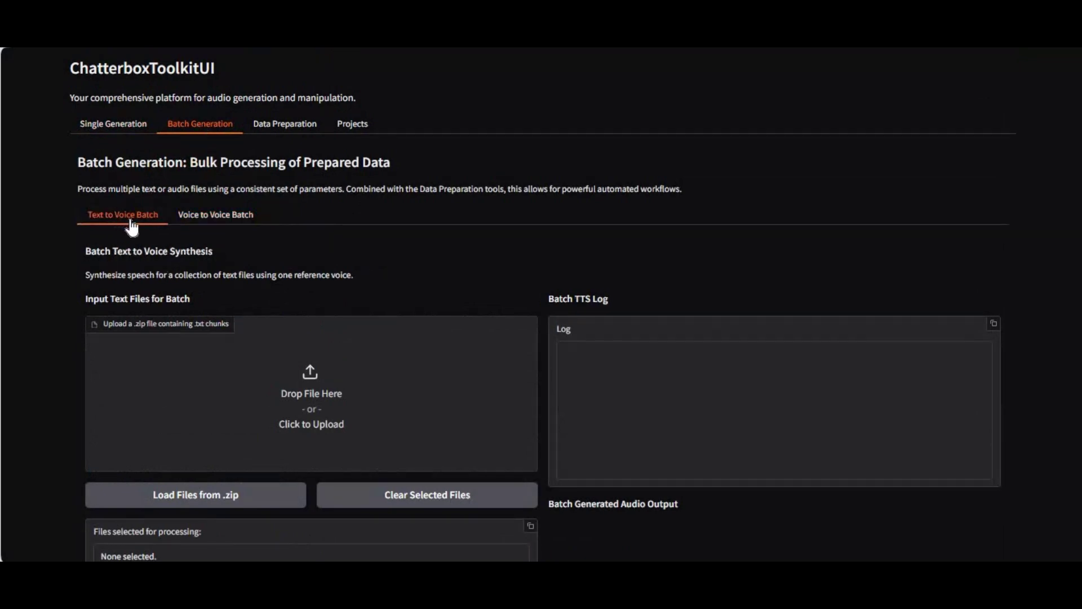
pyautogui.click(228, 221)
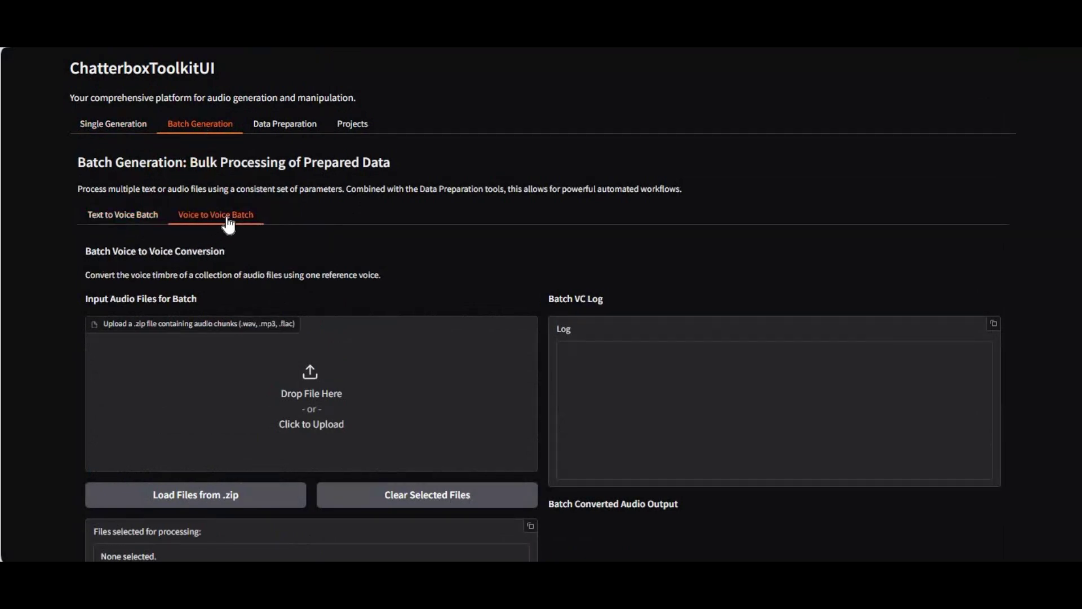
pyautogui.click(292, 123)
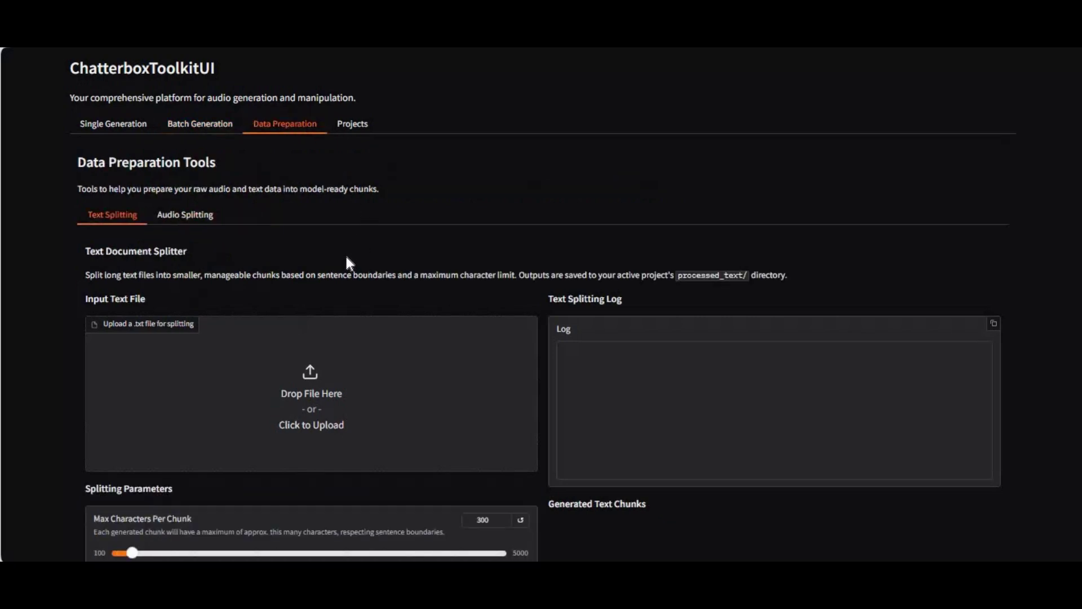
pyautogui.click(190, 223)
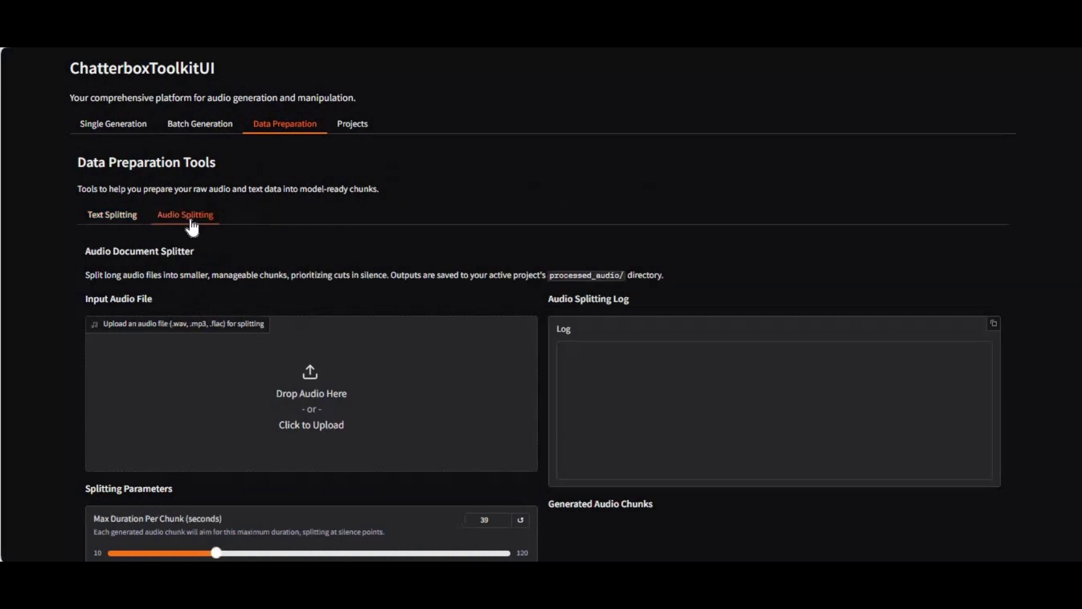
pyautogui.click(98, 219)
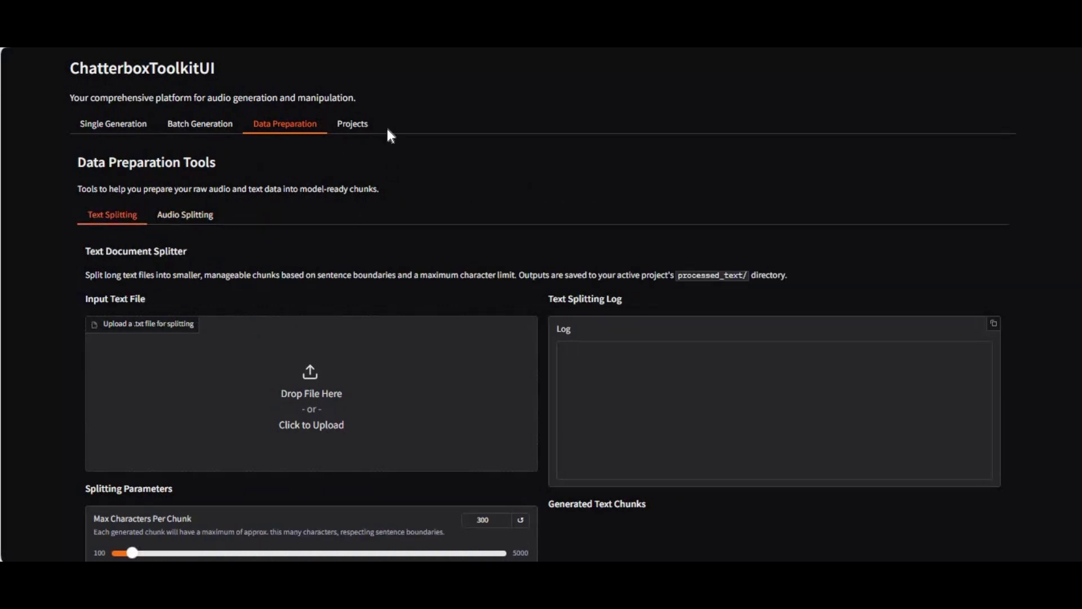
pyautogui.click(363, 125)
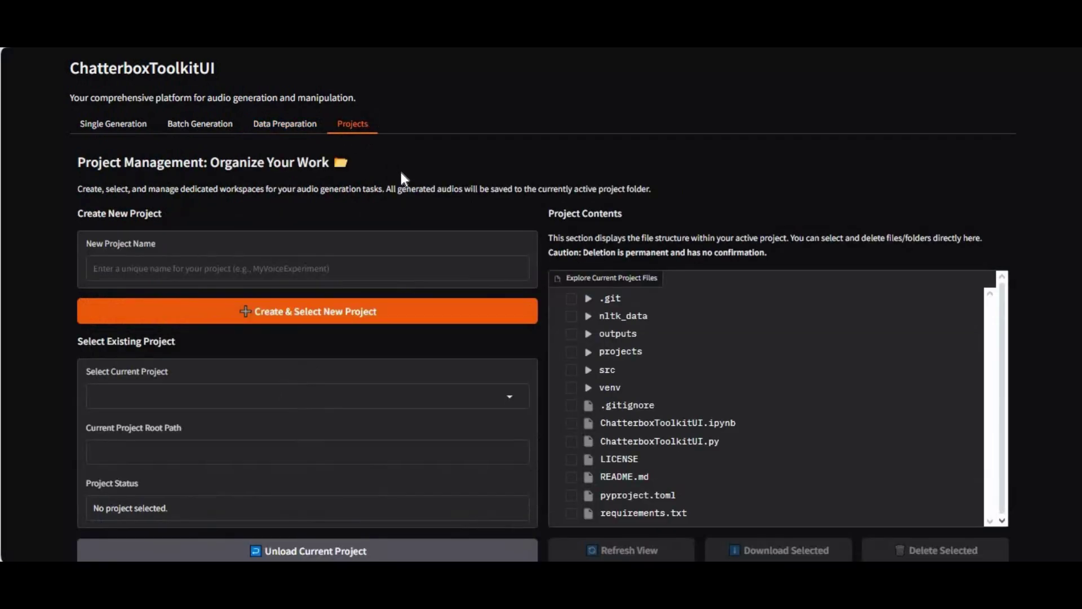
pyautogui.scroll(-7, 401, 174)
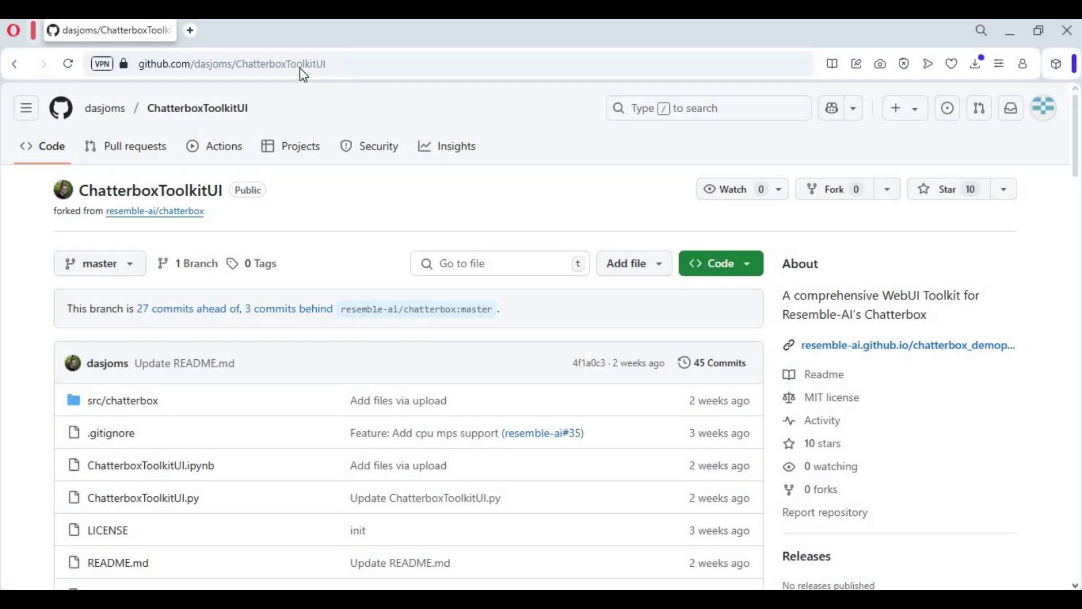
# - Review the dasjoms/ChatterboxToolkitUI GitHub repository's README, covering key features, prerequisites and installation instructions
pyautogui.click(302, 66)
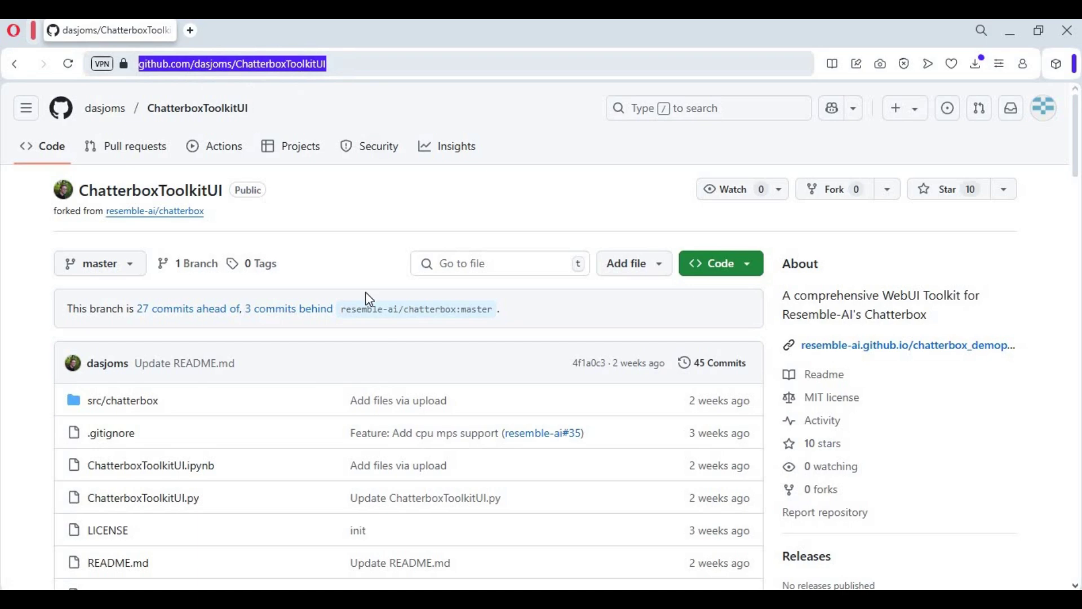
pyautogui.scroll(-3, 376, 335)
pyautogui.scroll(-7, 376, 345)
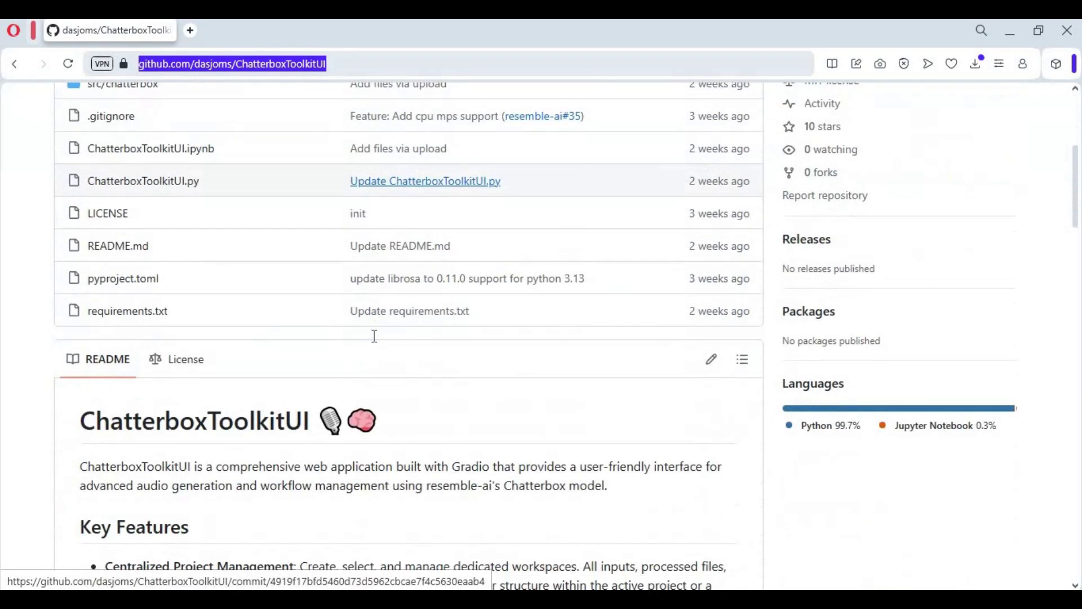
pyautogui.scroll(-8, 372, 334)
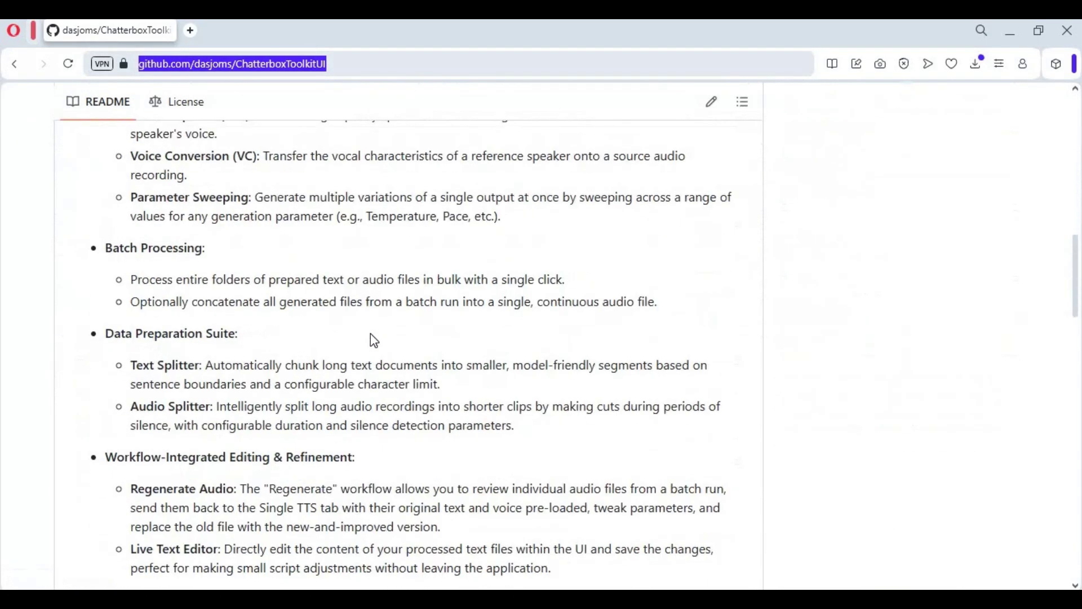
pyautogui.scroll(-1, 371, 335)
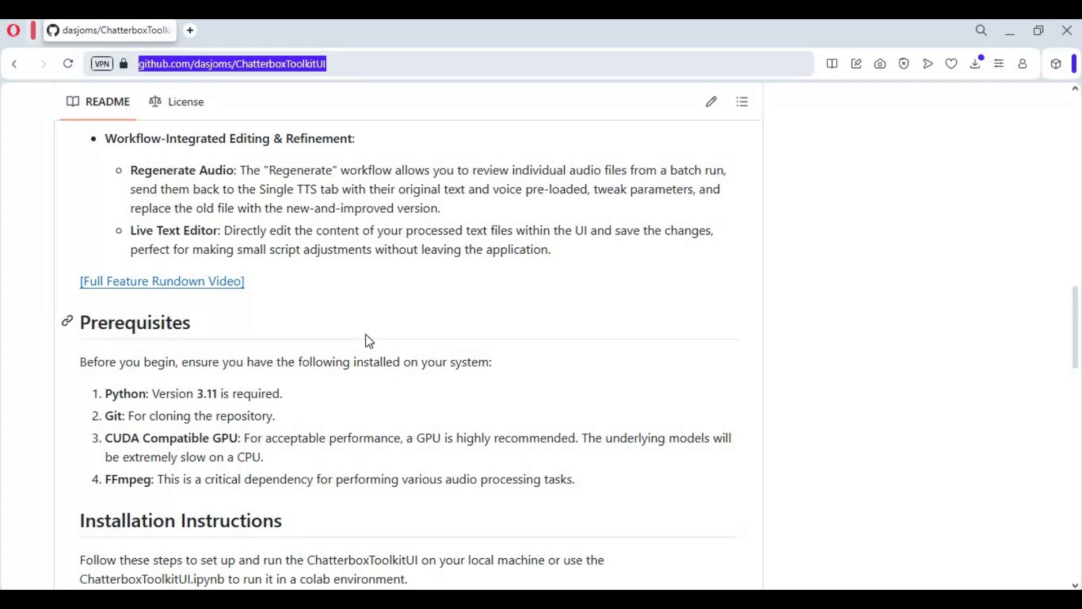
pyautogui.scroll(-7, 369, 340)
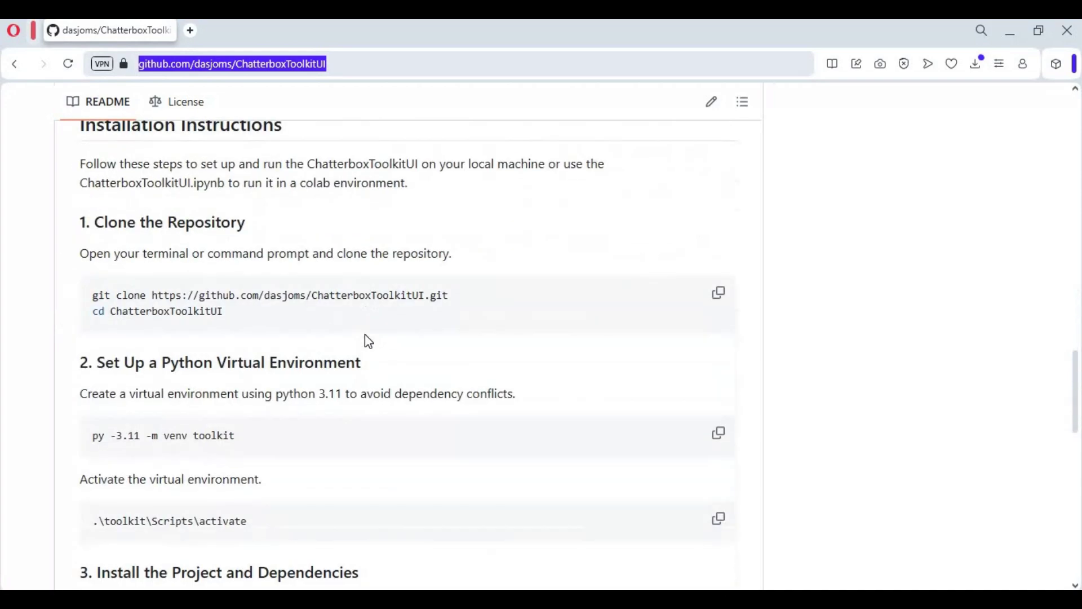
pyautogui.scroll(7, 361, 333)
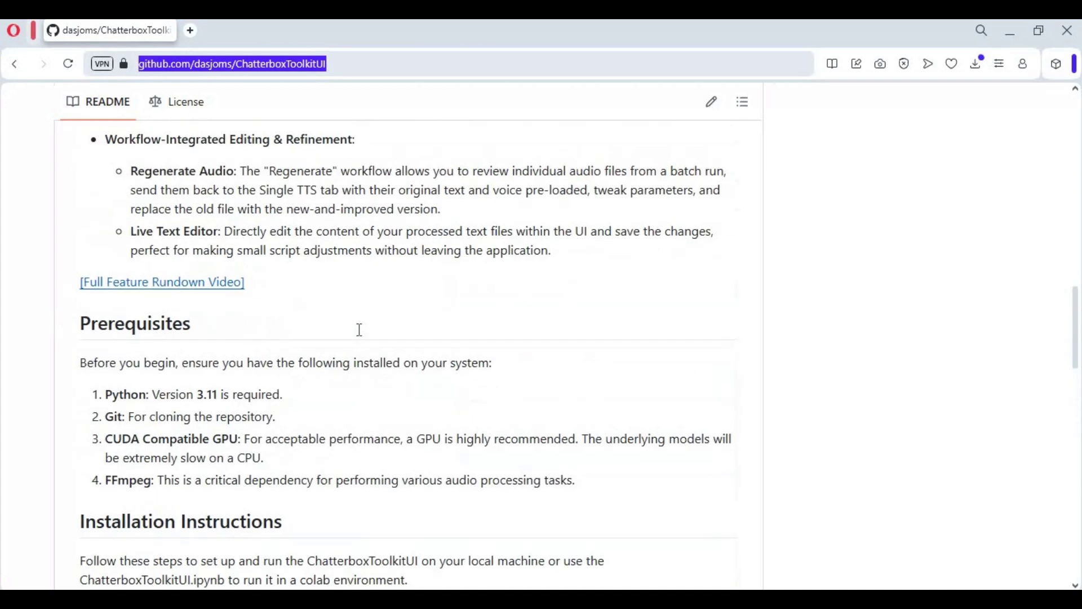
pyautogui.scroll(15, 359, 329)
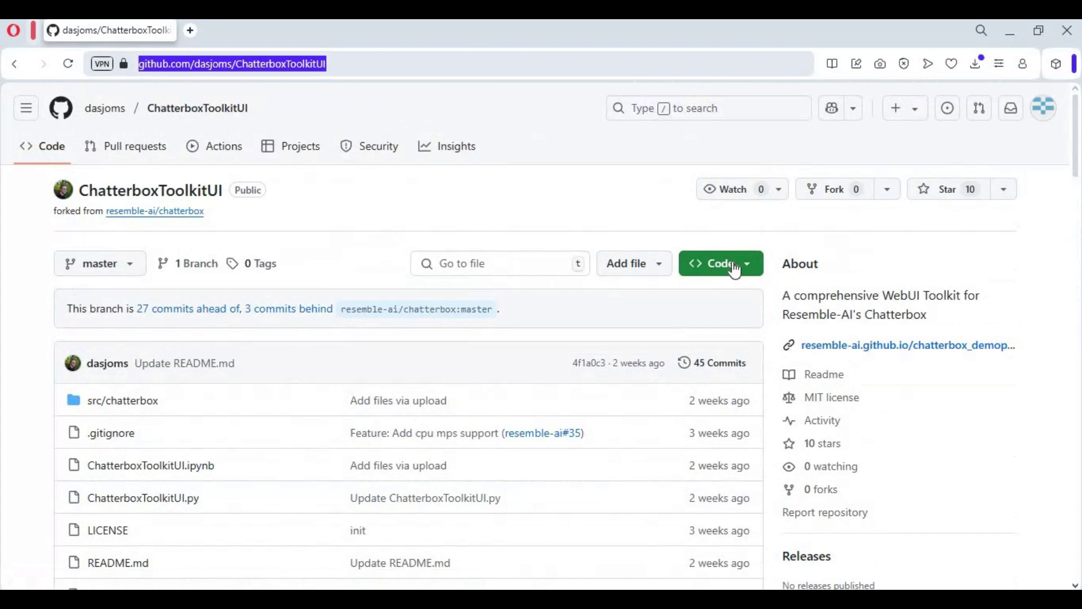
# - Show the GitHub repository's code download options, and extract the ChatterboxToolkitUI-master ZIP archive in the D:\toolkit folder
pyautogui.click(735, 269)
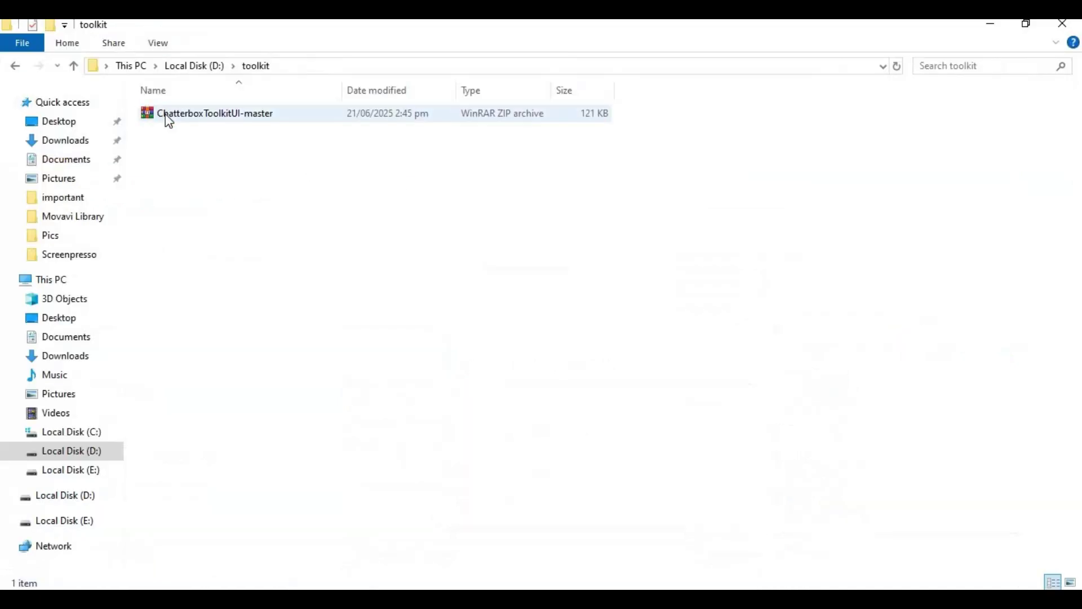
pyautogui.click(169, 116)
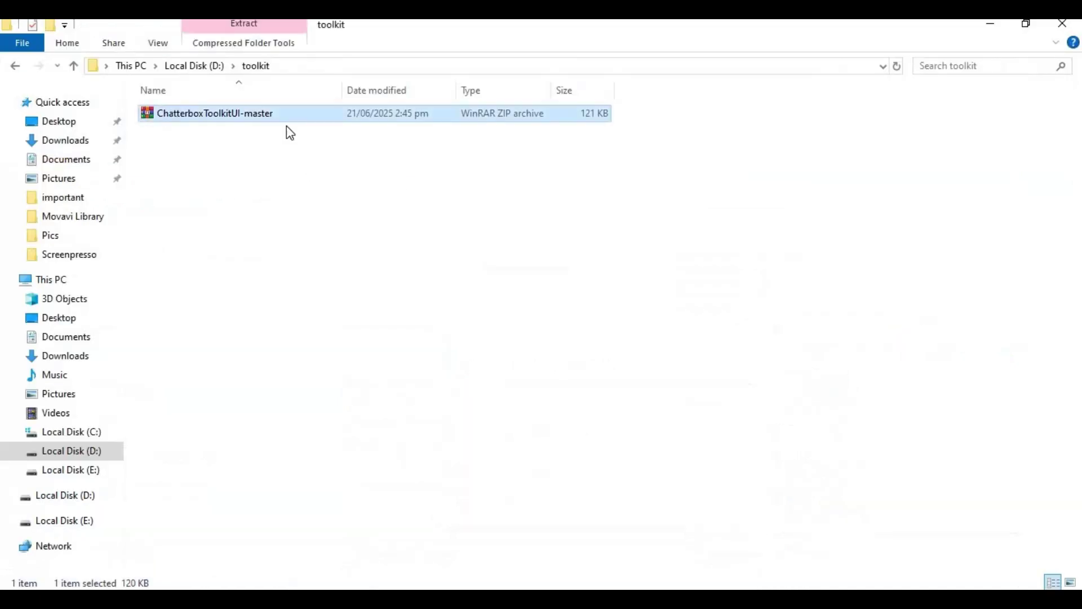
pyautogui.hotkey('shift', 'F10')
pyautogui.press('Return')
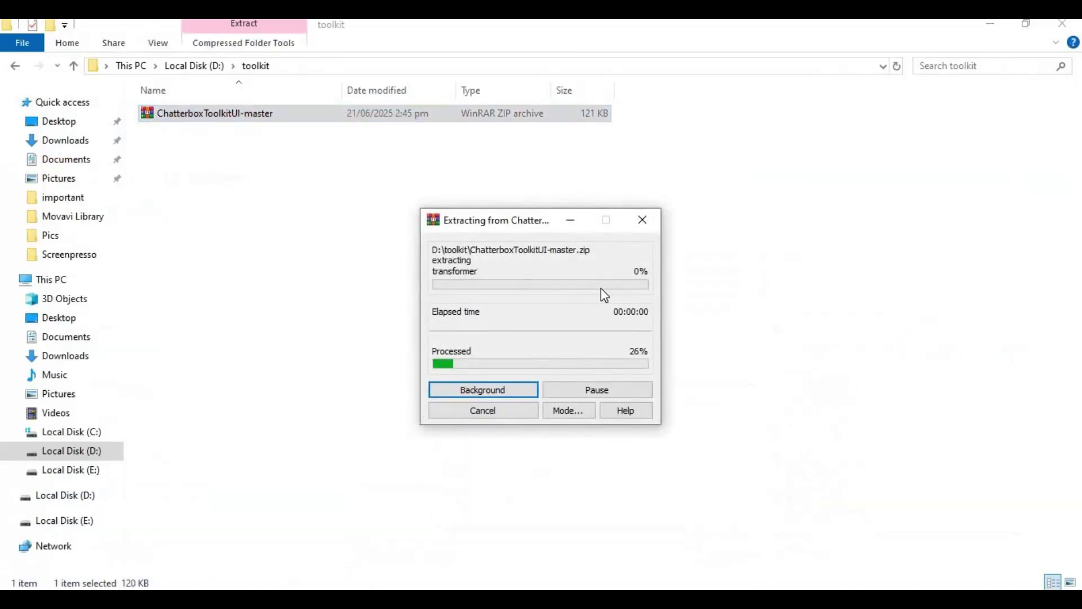
pyautogui.click(214, 289)
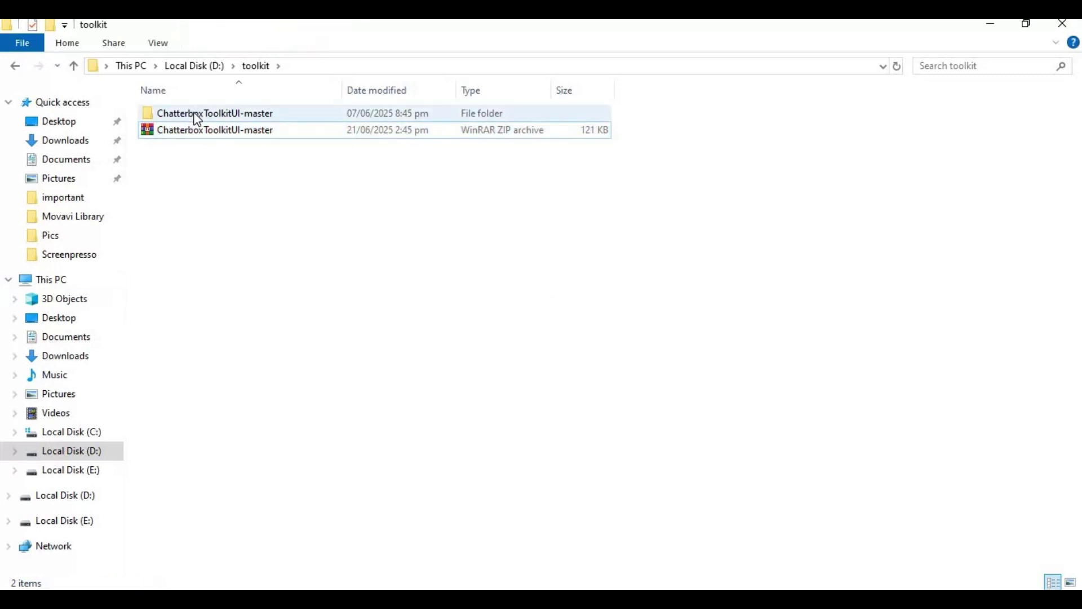
# - Enter the extracted ChatterboxToolkitUI-master folder and launch a Command Prompt from that location
pyautogui.doubleClick(196, 115)
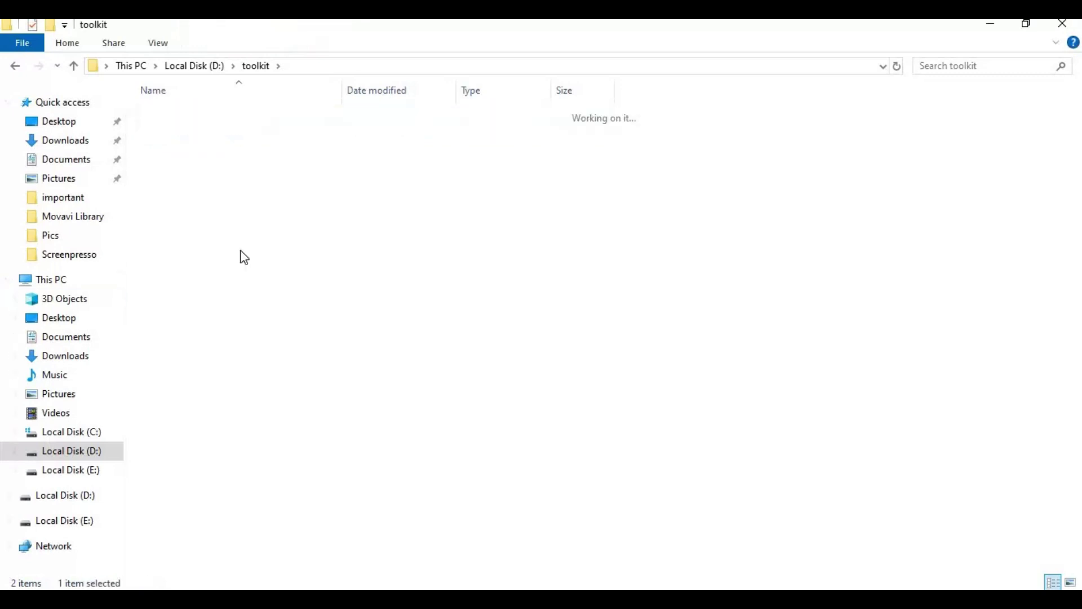
pyautogui.click(446, 66)
pyautogui.write('cmd')
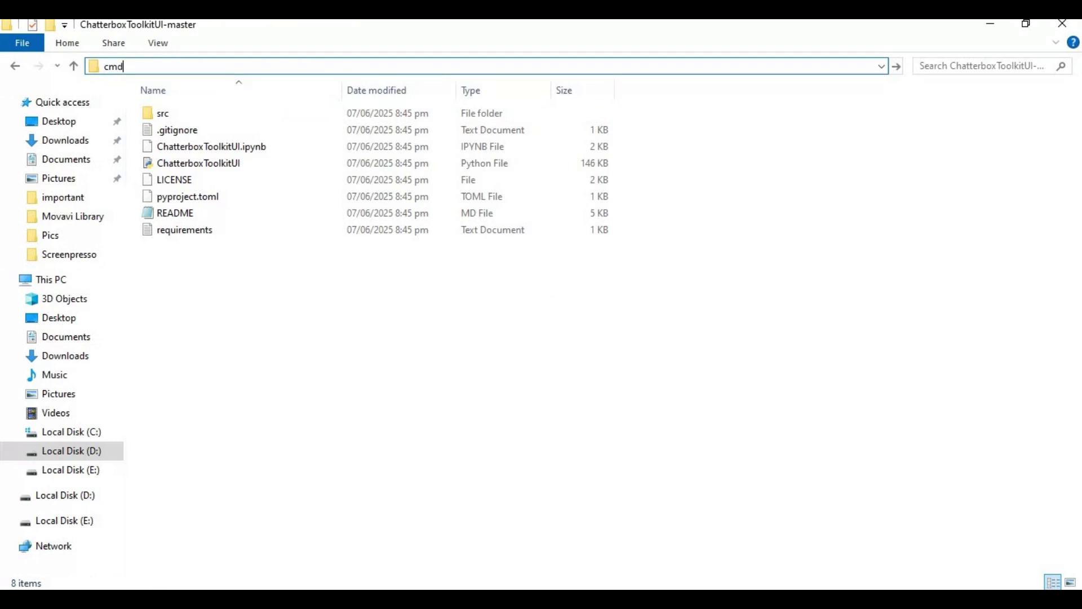
pyautogui.press('Down')
pyautogui.press('Return')
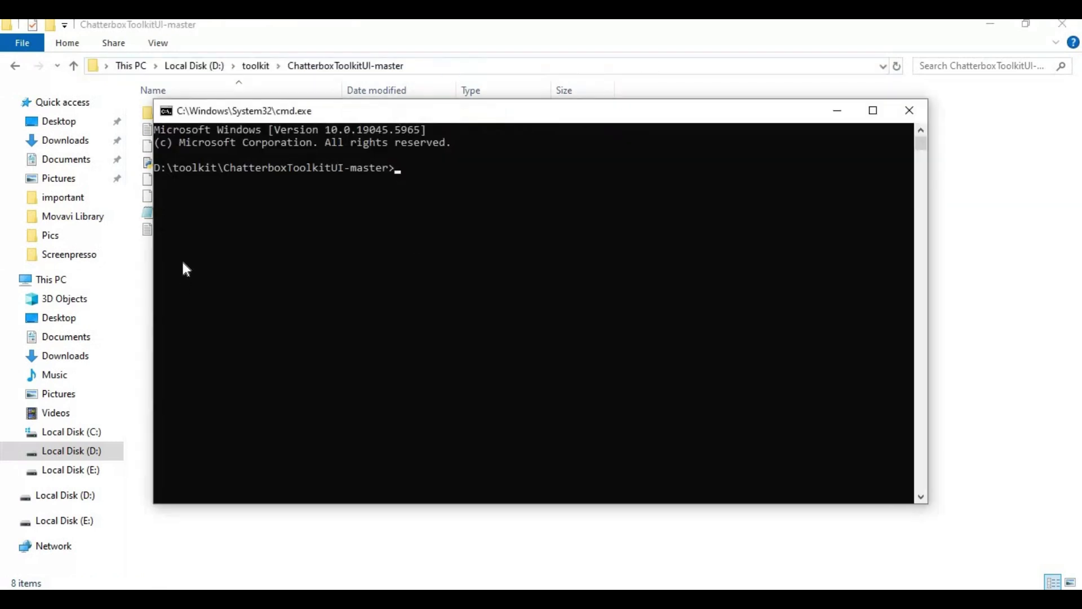
# - Create a Python 3.10 virtual environment named venv in the project folder and activate it
pyautogui.write('py -3.10 -m venv venv')
pyautogui.press('Return')
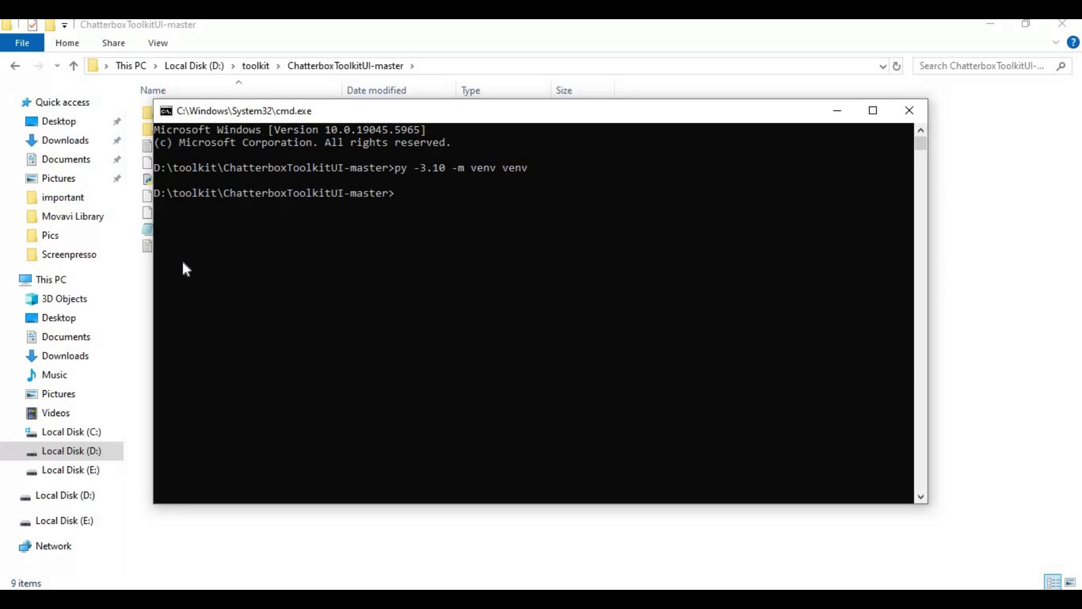
pyautogui.write('venv\\scripts\\activate')
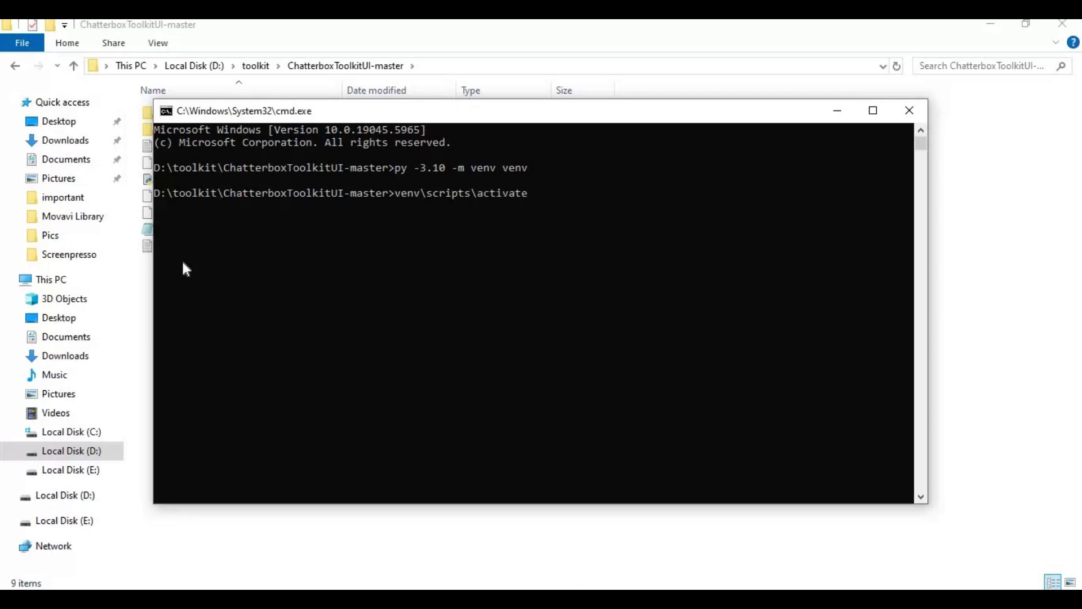
pyautogui.press('Return')
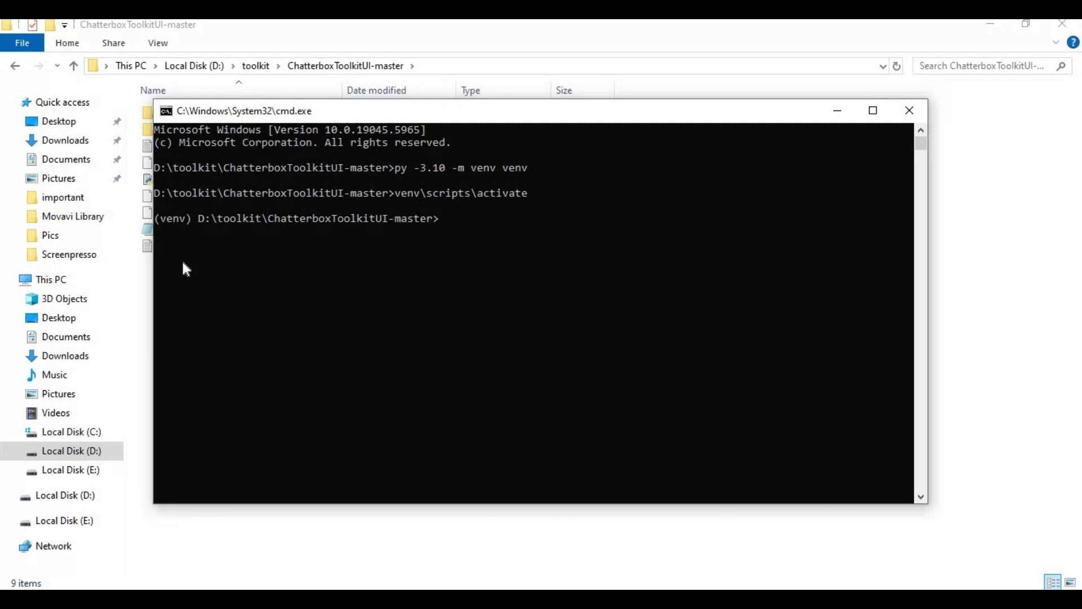
# - Install the project's dependencies from requirements.txt with pip inside the active virtual environment
pyautogui.write('pip install -r requirem')
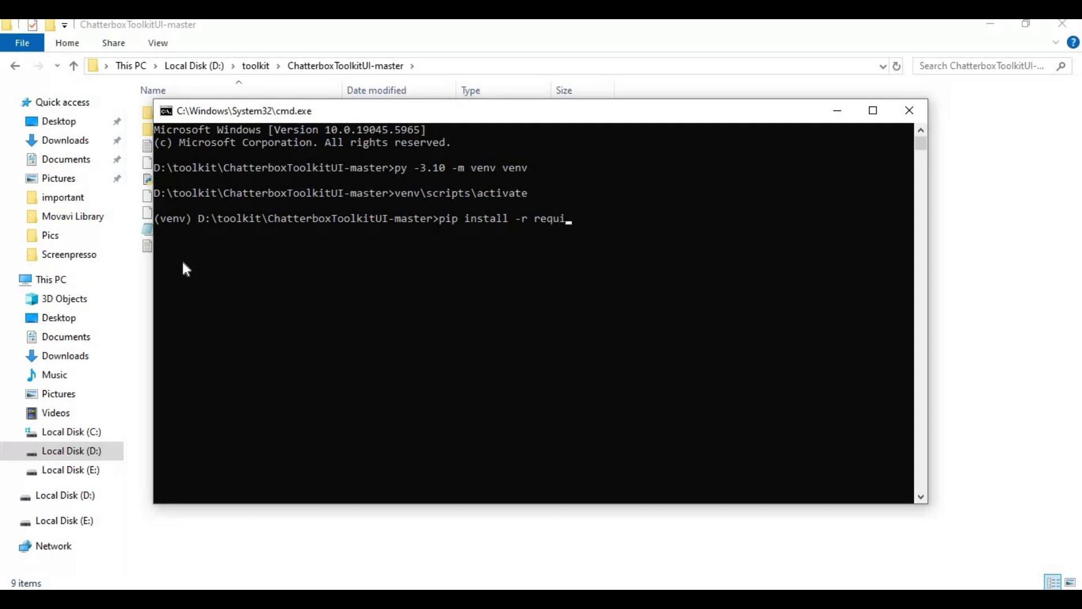
pyautogui.write('ents.txt')
pyautogui.press('Return')
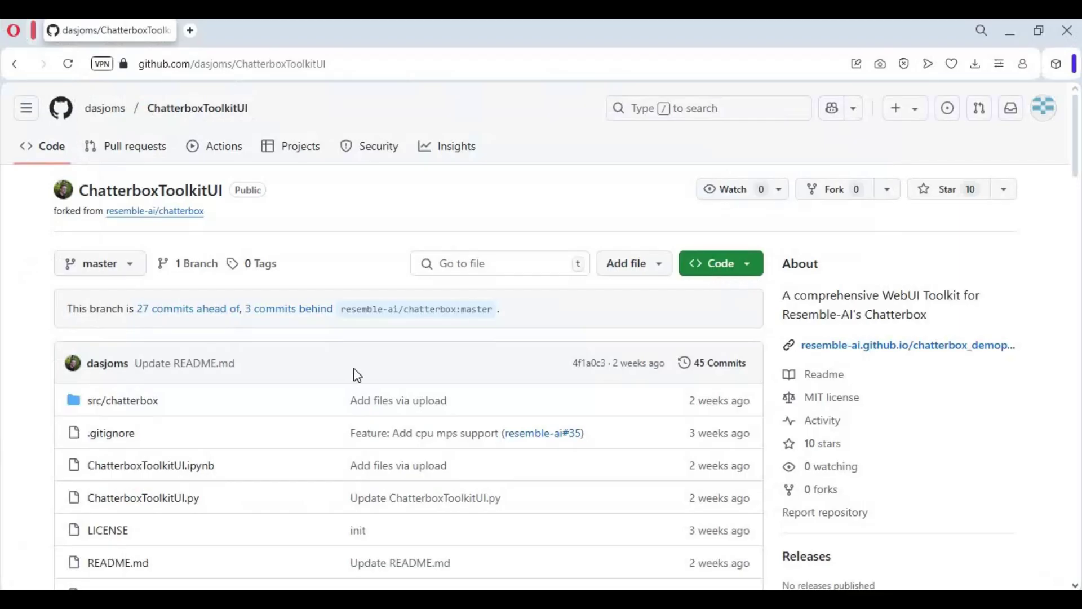
# - Copy the run command from the README's Running the Application section and execute python ChatterboxToolkitUI.py in the Command Prompt
pyautogui.scroll(-15, 355, 372)
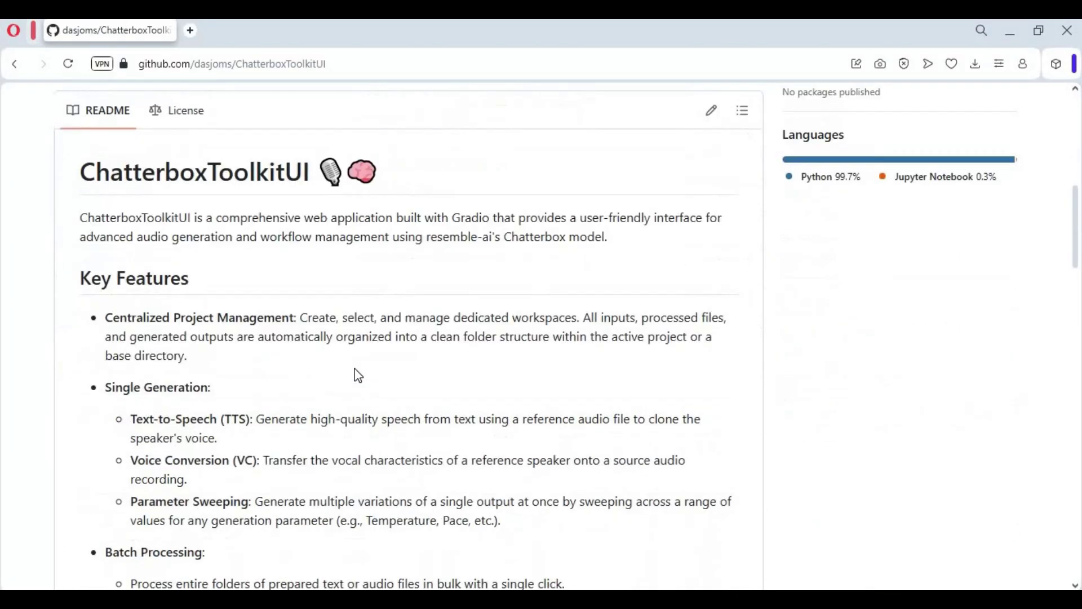
pyautogui.scroll(-15, 356, 371)
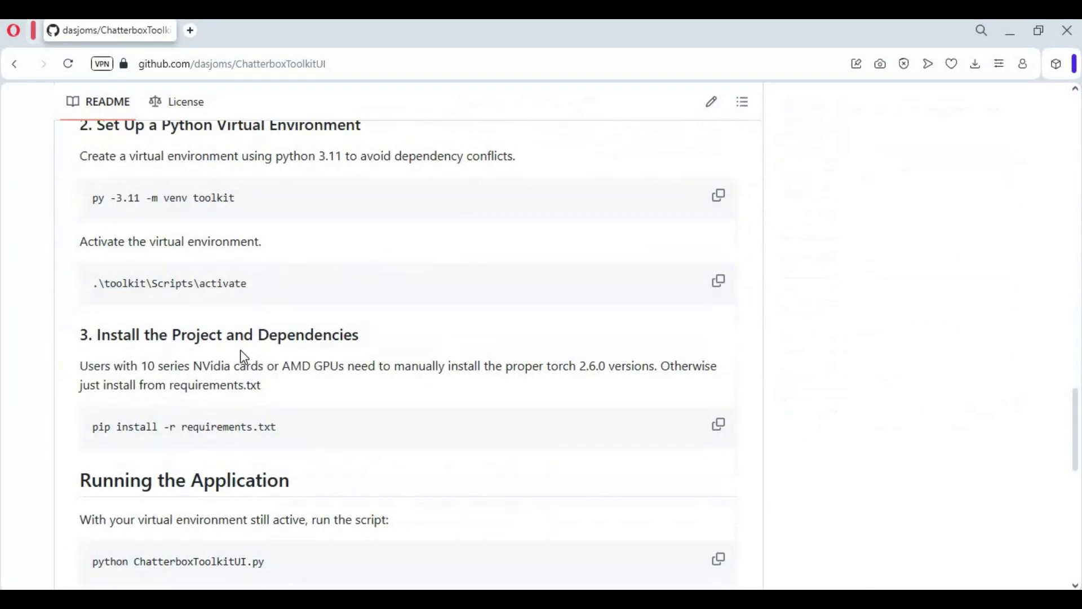
pyautogui.scroll(-3, 298, 439)
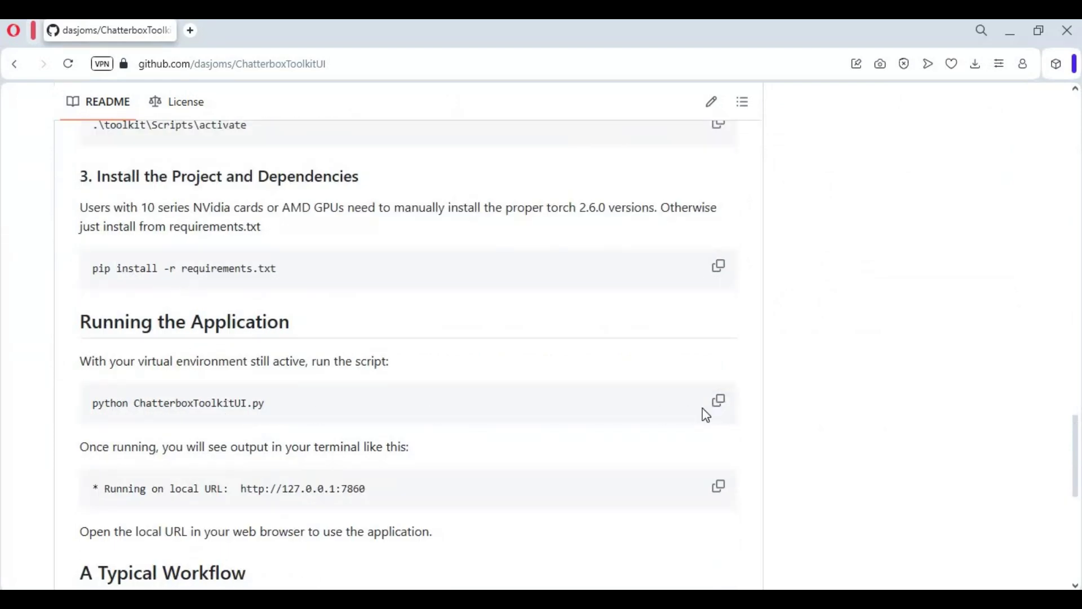
pyautogui.click(717, 402)
pyautogui.hotkey('alt', 'Tab')
pyautogui.hotkey('ctrl', 'v')
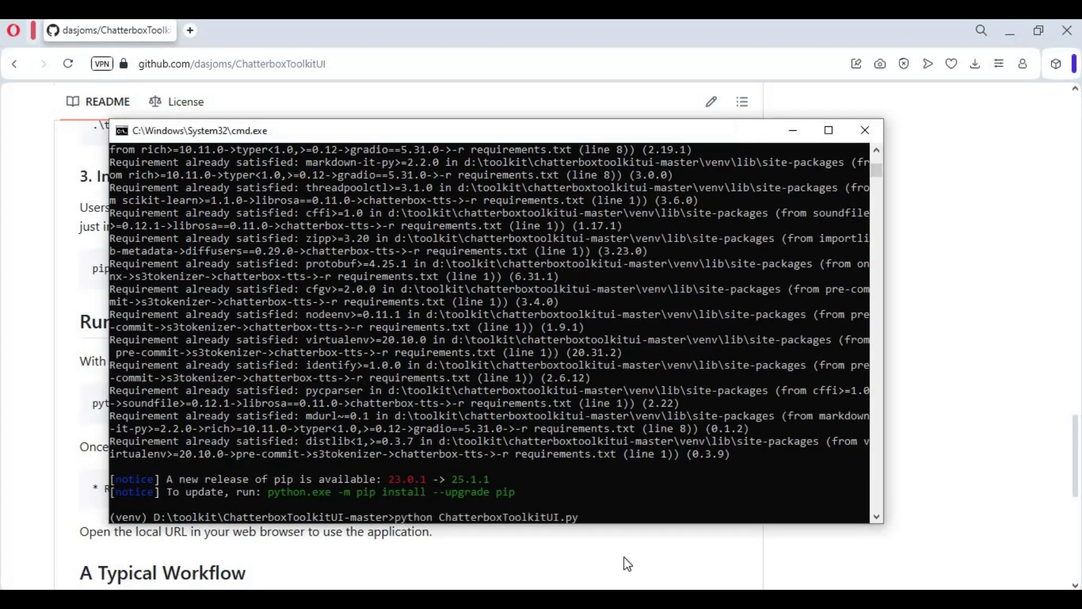
pyautogui.press('Return')
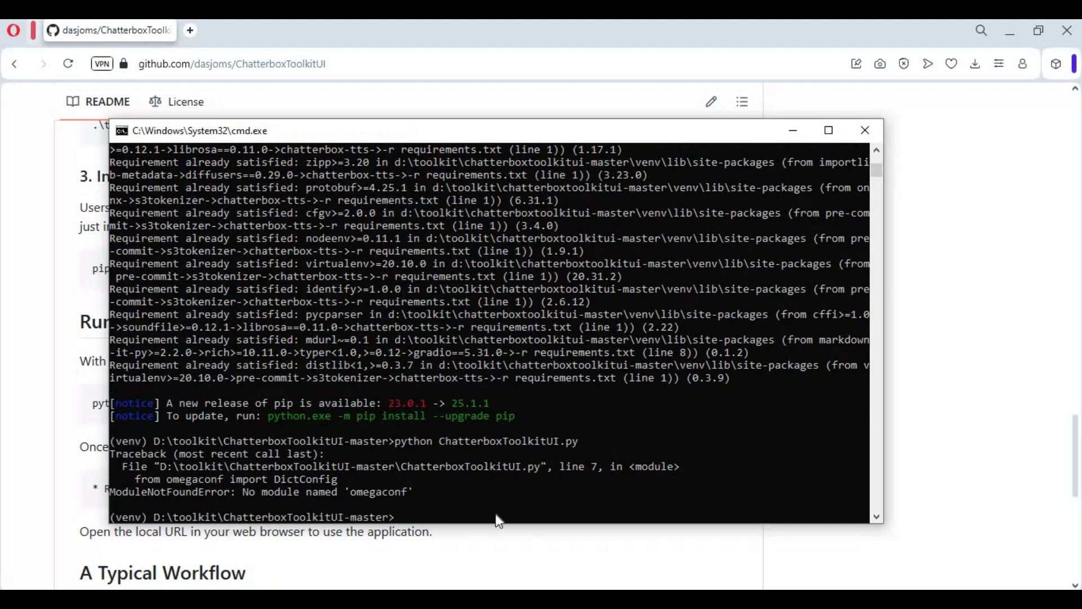
# - Install the omegaconf package with pip in the active virtual environment and rerun ChatterboxToolkitUI.py
pyautogui.write('pip install omegaconf')
pyautogui.press('Return')
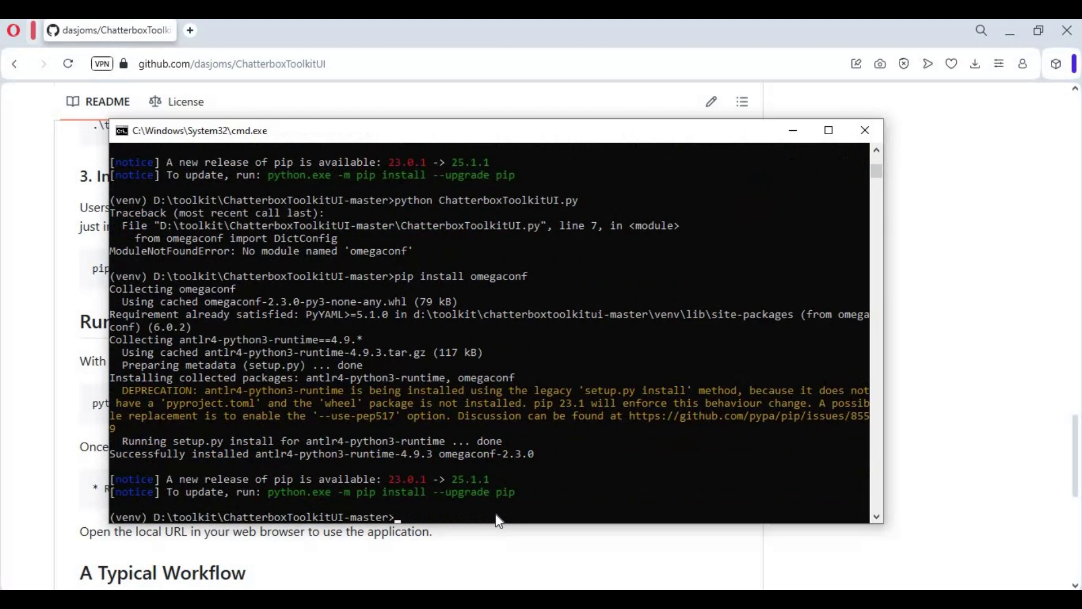
pyautogui.press('Up')
pyautogui.press('Up')
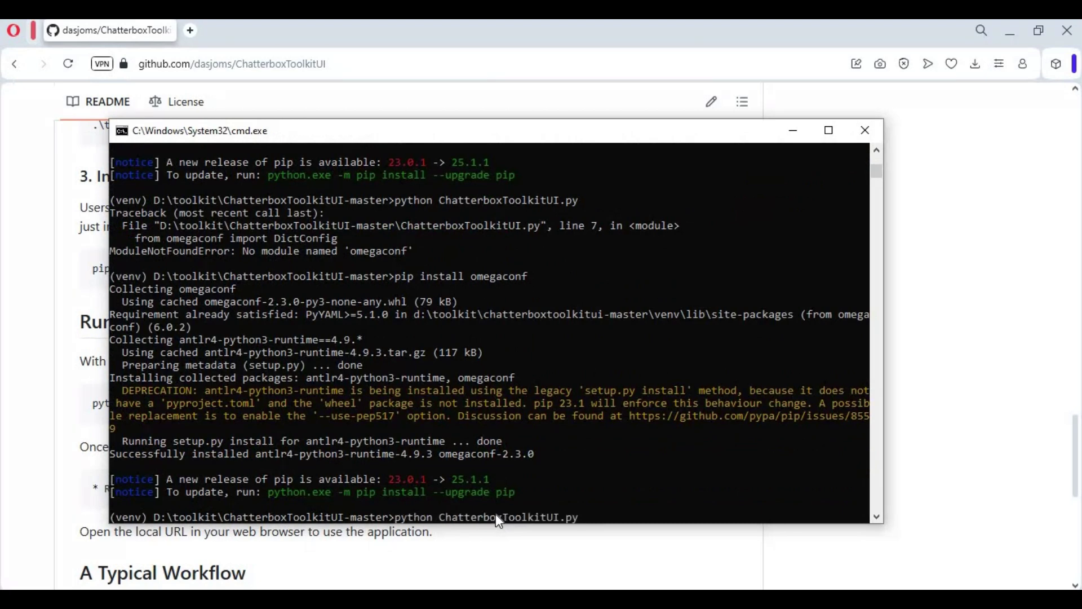
pyautogui.press('Return')
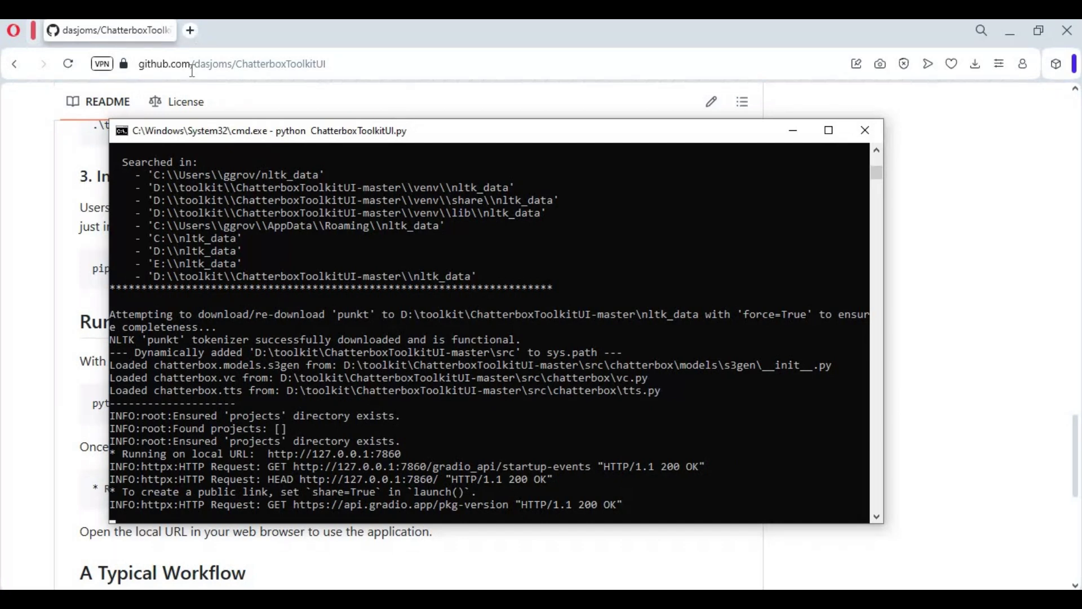
# - Load the ChatterboxToolkitUI interface at 127.0.0.1:7860 in a new browser tab and activate the text-to-synthesize field
pyautogui.click(191, 30)
pyautogui.write('1')
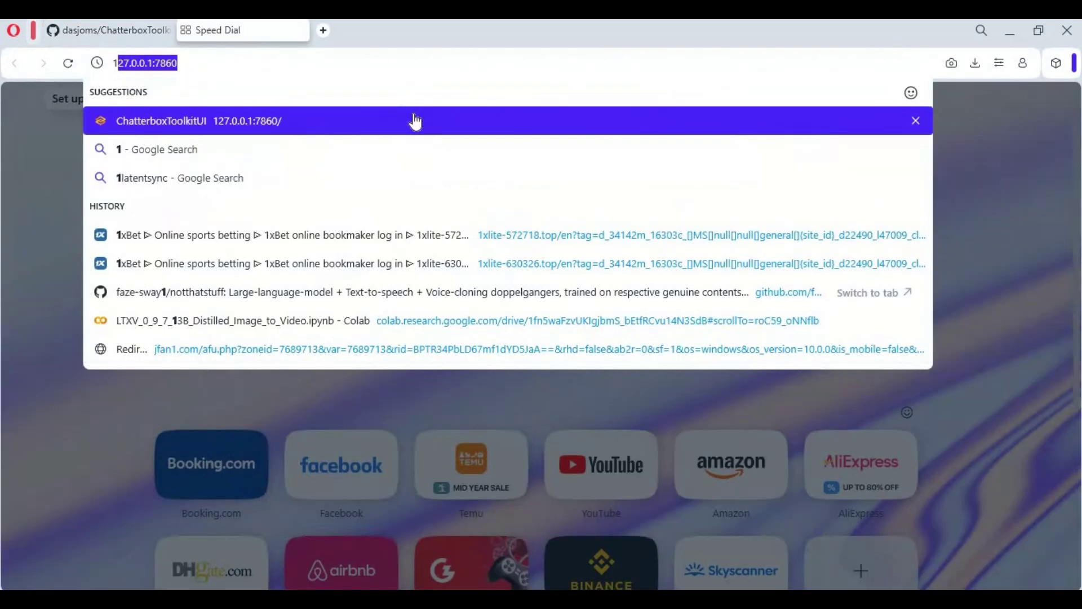
pyautogui.click(317, 120)
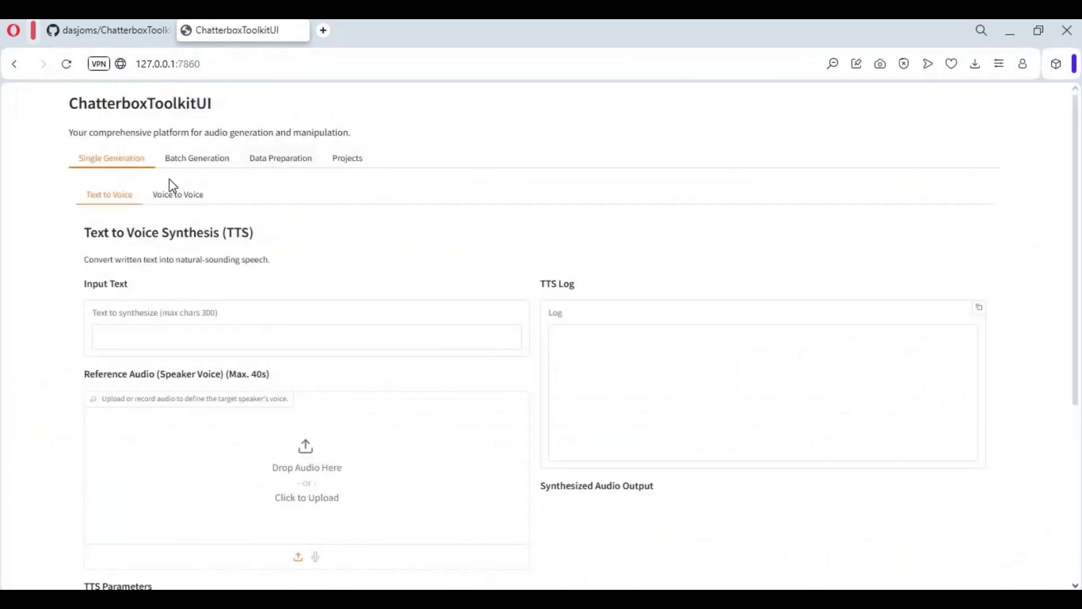
pyautogui.click(168, 342)
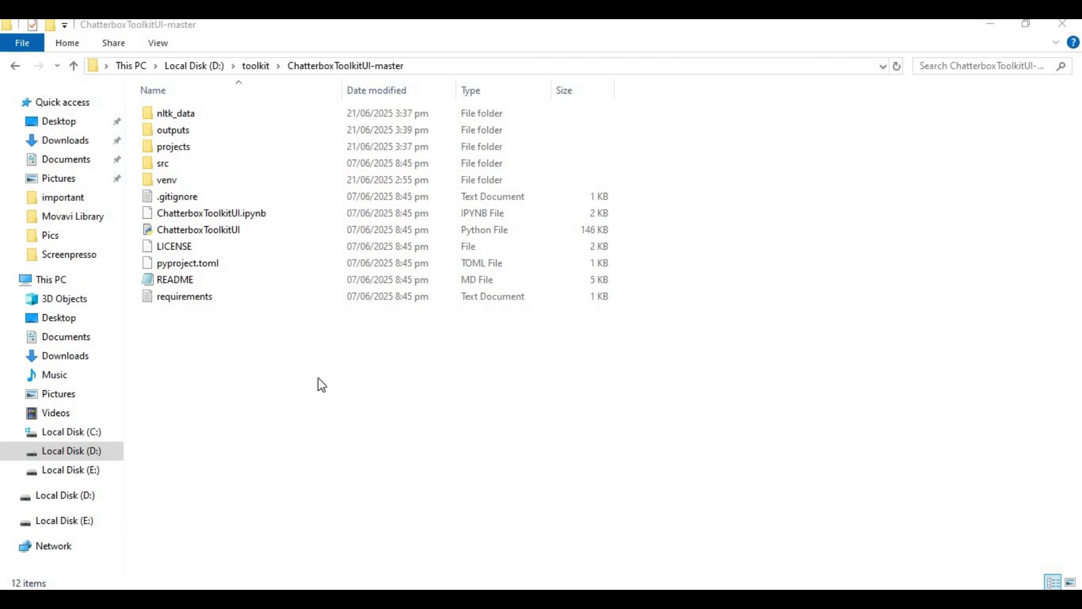
# - Create a new text document in the ChatterboxToolkitUI-master folder and open it in Notepad
pyautogui.rightClick(250, 394)
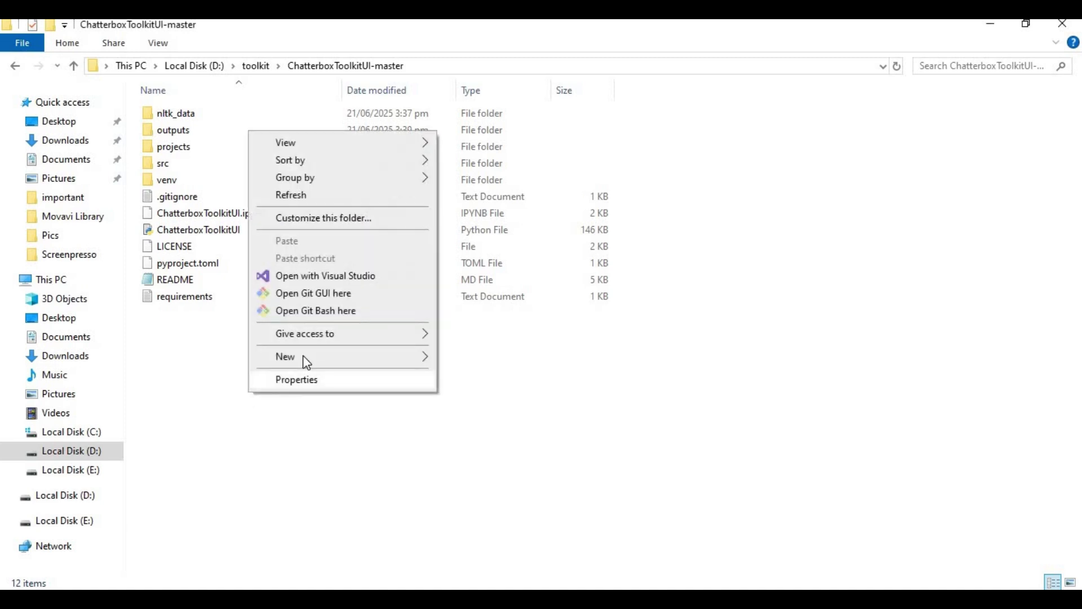
pyautogui.moveTo(303, 357)
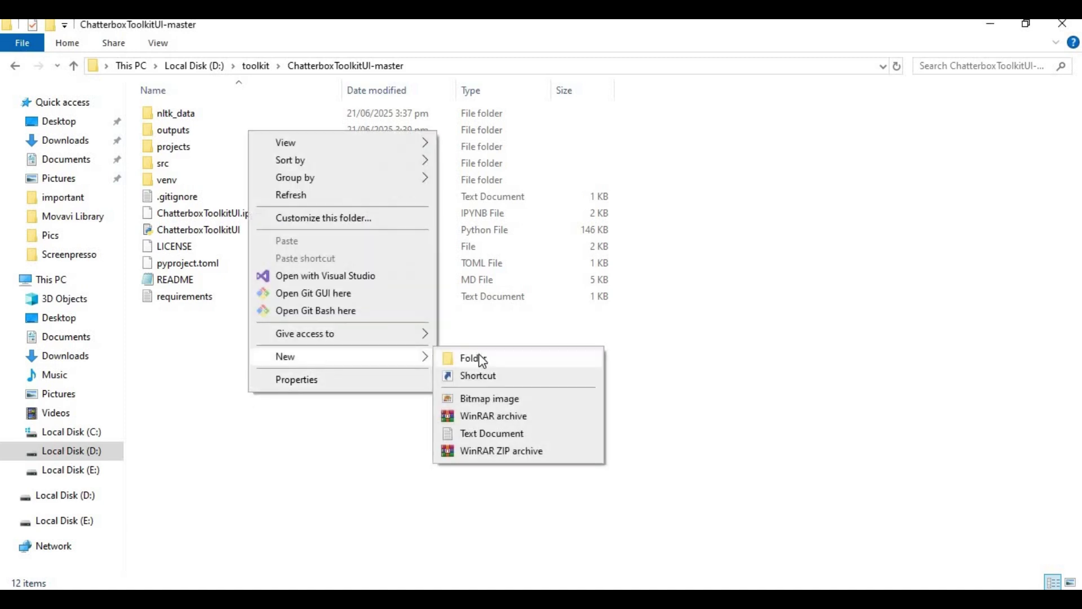
pyautogui.click(487, 422)
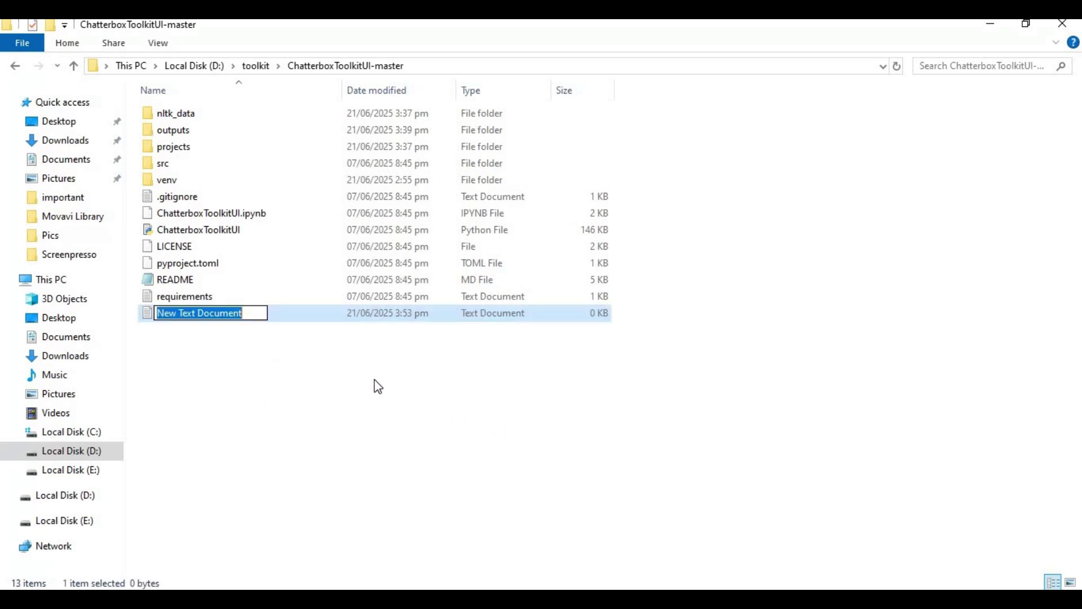
pyautogui.click(237, 338)
pyautogui.doubleClick(172, 264)
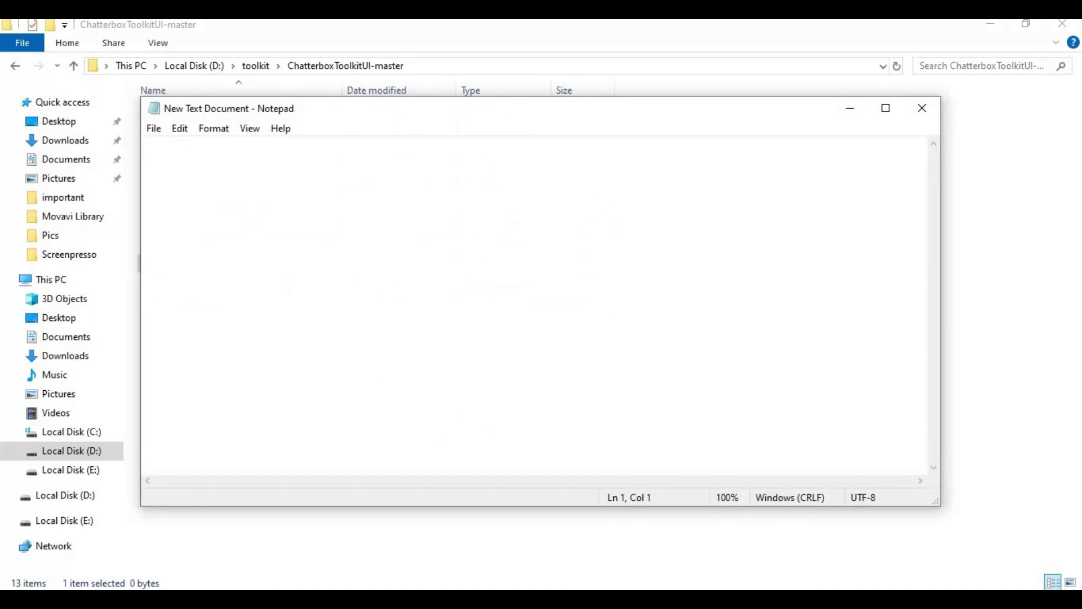
pyautogui.write('@echo off')
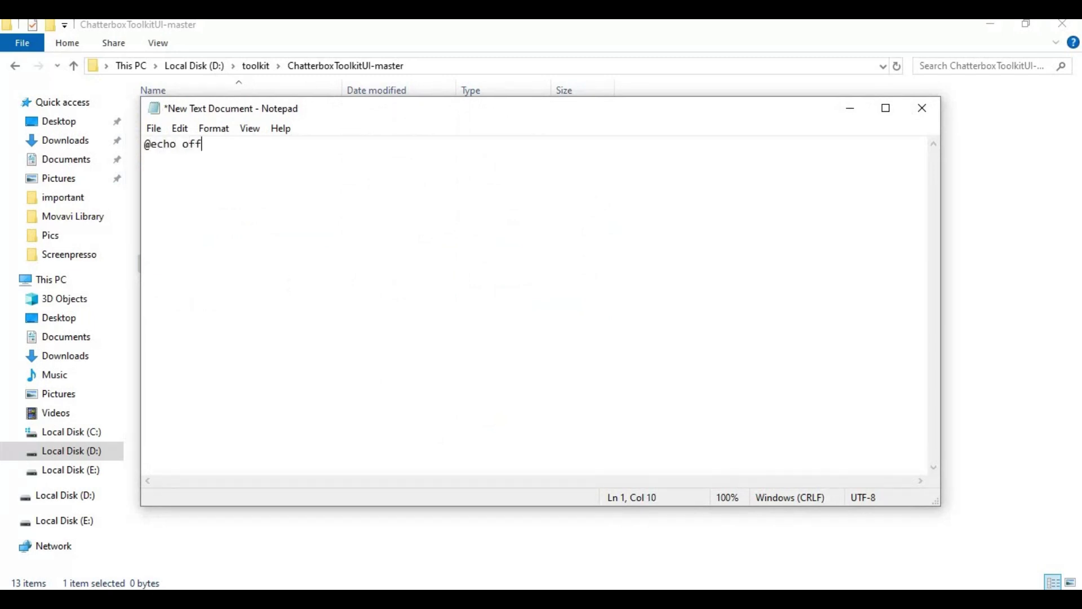
pyautogui.press('Return')
pyautogui.write('call venv\\scripts')
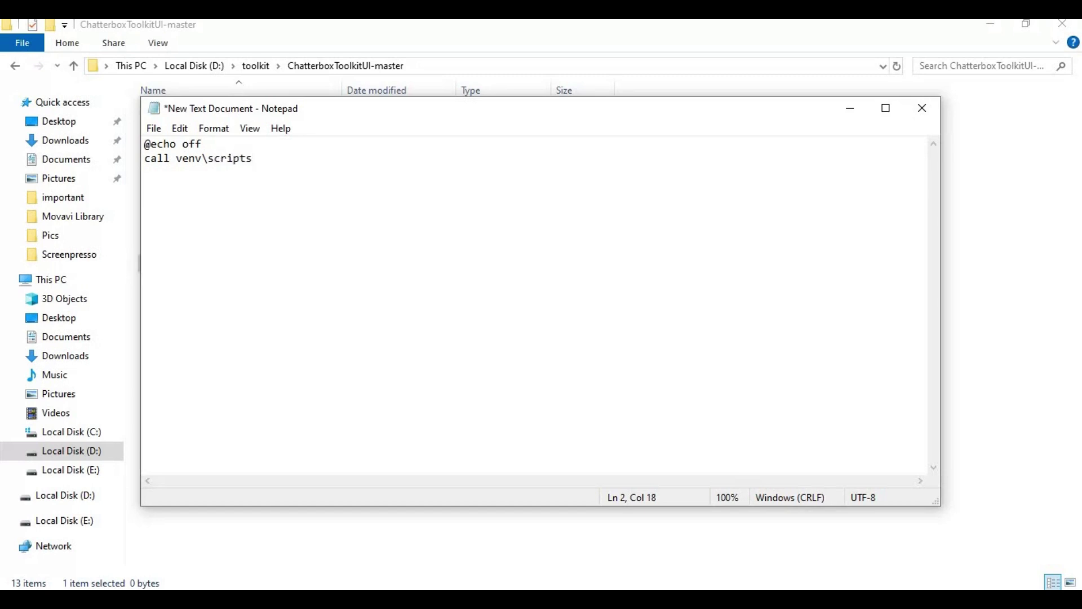
pyautogui.write('\\activate')
pyautogui.press('Return')
pyautogui.write('python')
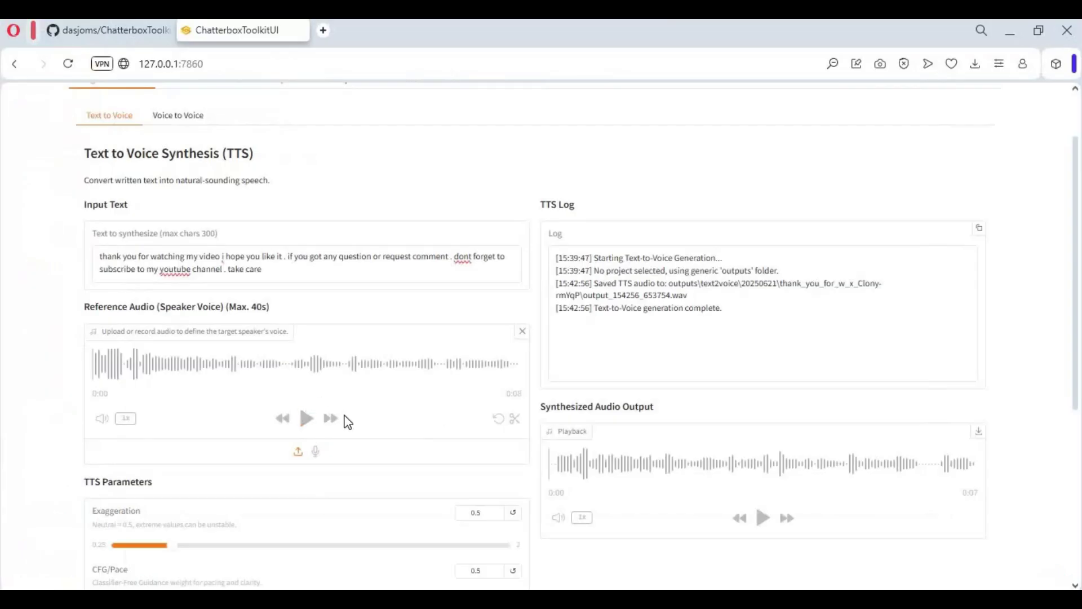
# - Copy the python ChatterboxToolkitUI.py command from the GitHub README and paste it onto the third line of the Notepad document
pyautogui.click(124, 27)
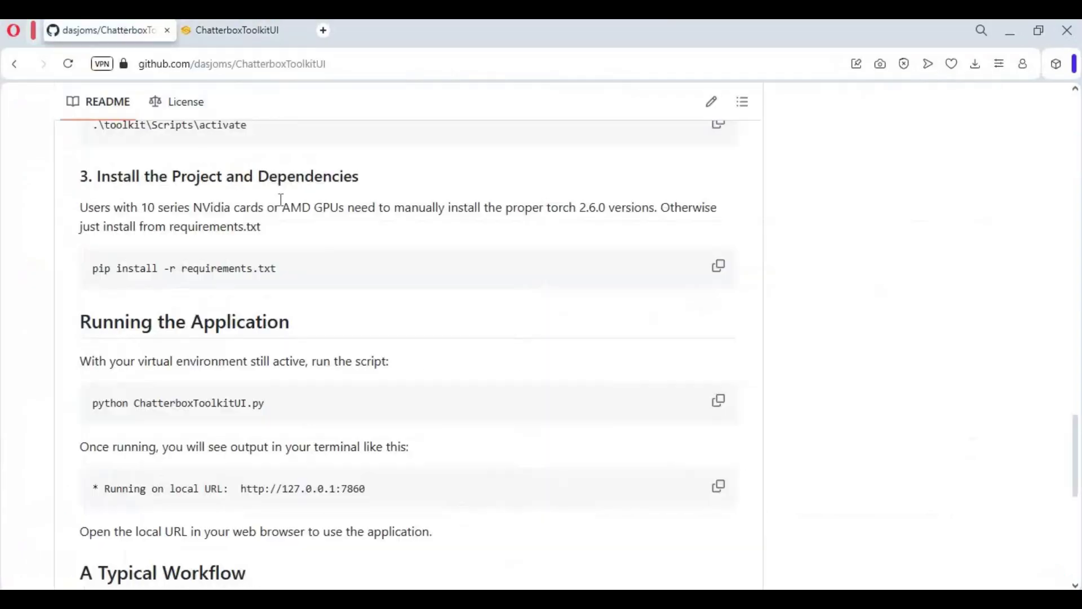
pyautogui.click(718, 401)
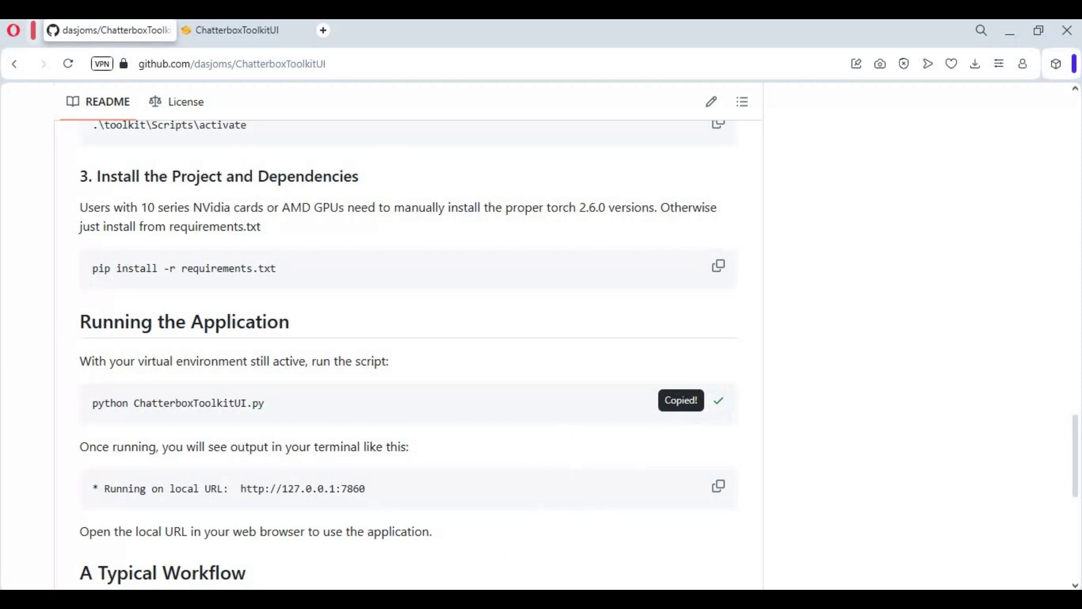
pyautogui.hotkey('alt', 'Tab')
pyautogui.rightClick(269, 219)
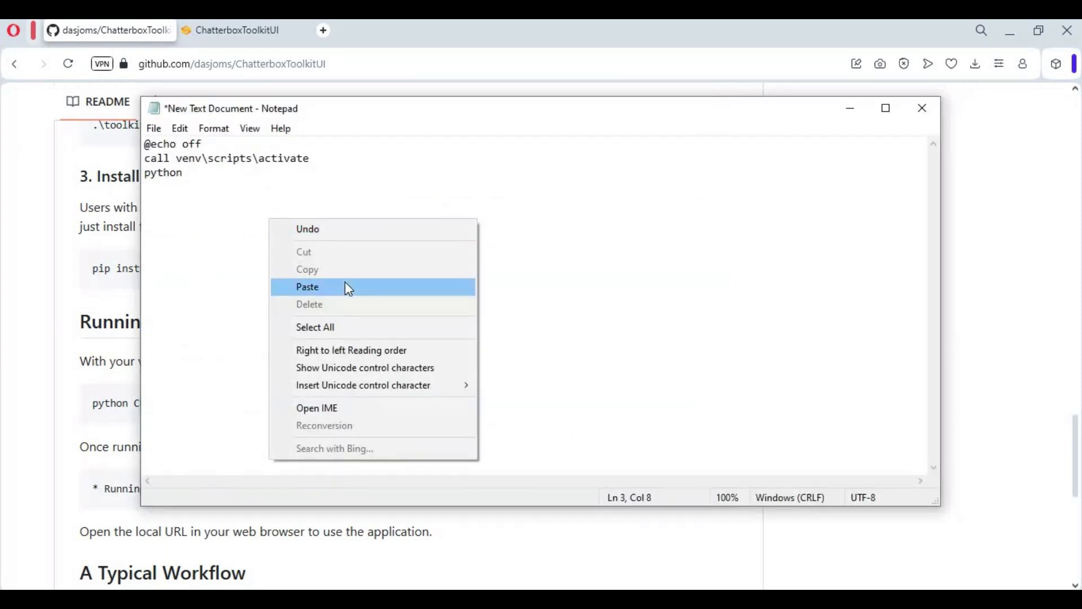
pyautogui.click(345, 282)
# - Remove the duplicate "python" so the third line reads "python ChatterboxToolkitUI.py", and add "pause" as the fourth line
pyautogui.press('Left')
pyautogui.press('Left')
pyautogui.press('Left')
pyautogui.press('Left')
pyautogui.press('Left')
pyautogui.press('Left')
pyautogui.press('Left')
pyautogui.press('Left')
pyautogui.press('Left')
pyautogui.press('Left')
pyautogui.press('Left')
pyautogui.press('Left')
pyautogui.press('Left')
pyautogui.press('Left')
pyautogui.press('Left')
pyautogui.press('Left')
pyautogui.press('Left')
pyautogui.press('Left')
pyautogui.press('Left')
pyautogui.press('Left')
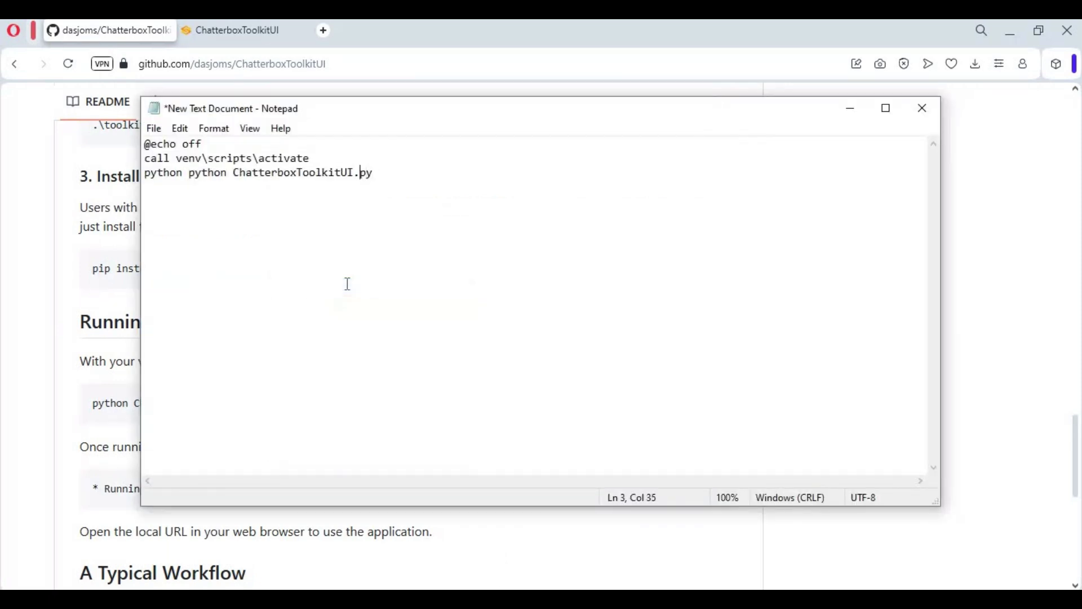
pyautogui.press('BackSpace')
pyautogui.press('BackSpace')
pyautogui.press('BackSpace')
pyautogui.press('BackSpace')
pyautogui.press('BackSpace')
pyautogui.press('BackSpace')
pyautogui.press('BackSpace')
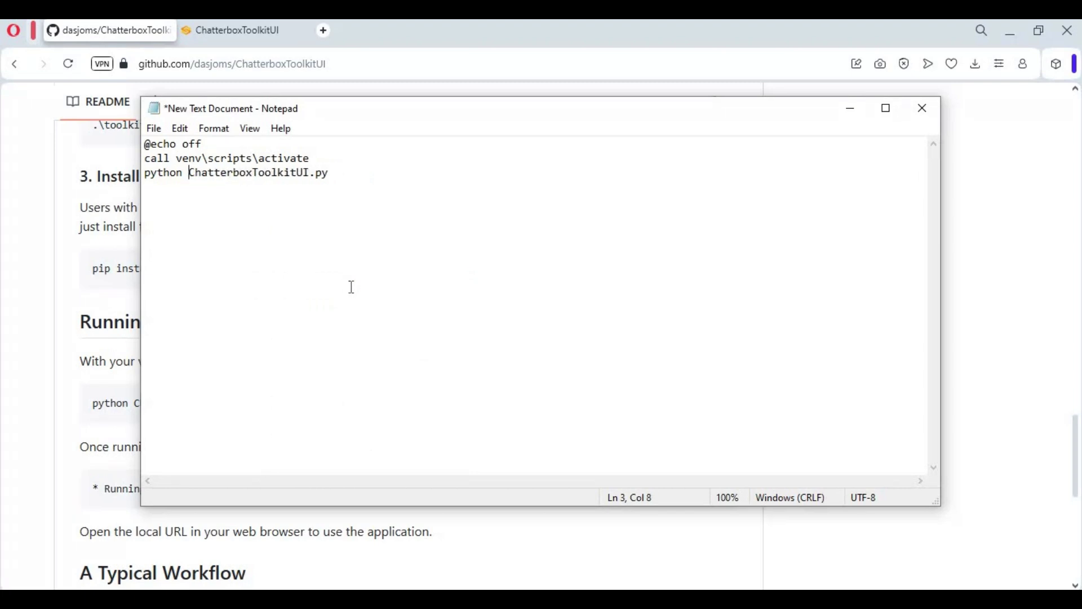
pyautogui.click(361, 180)
pyautogui.press('Return')
pyautogui.write('pause')
# - Save the document as Run.bat in the ChatterboxToolkitUI-master folder and close Notepad
pyautogui.click(159, 128)
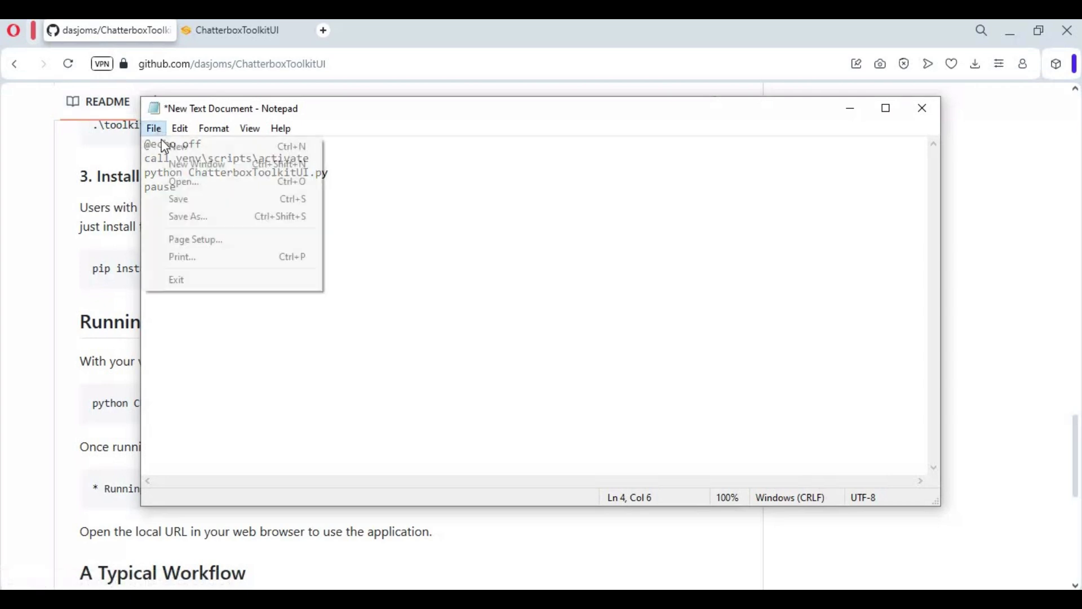
pyautogui.click(202, 218)
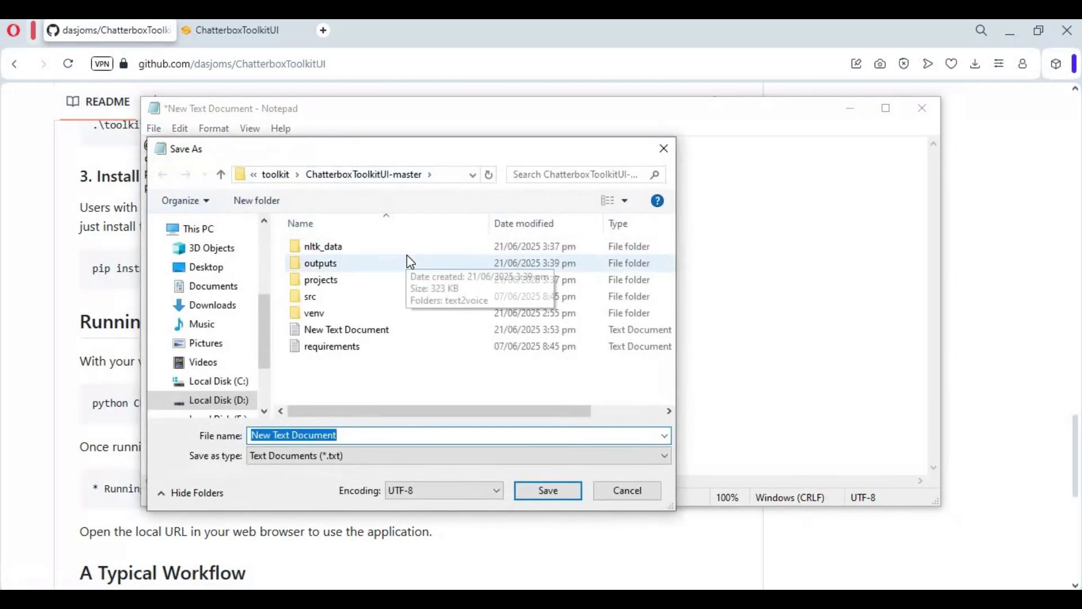
pyautogui.write('Run')
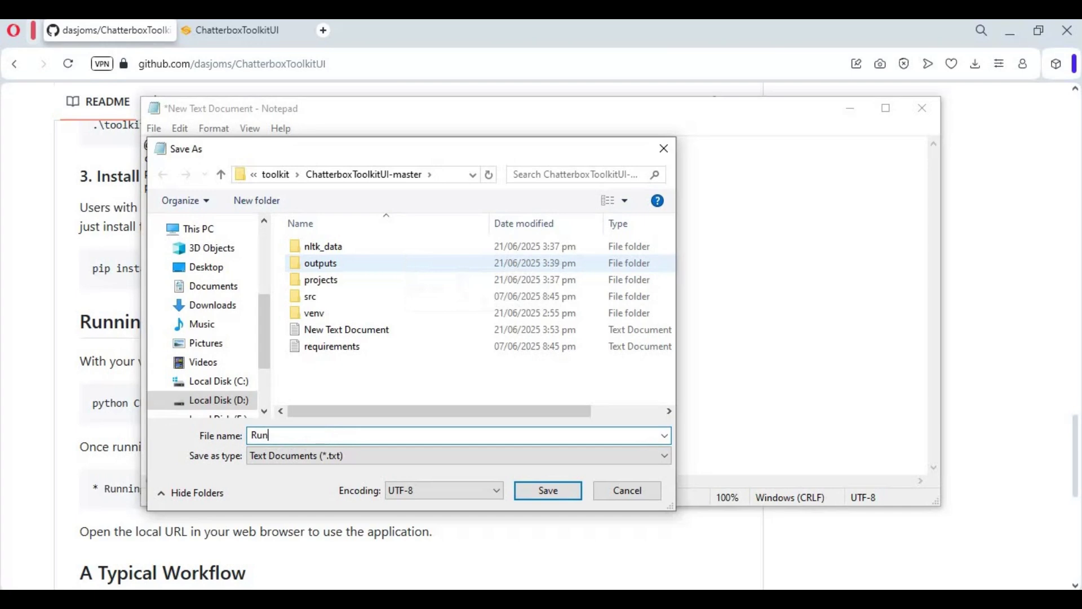
pyautogui.write('.bat')
pyautogui.click(559, 493)
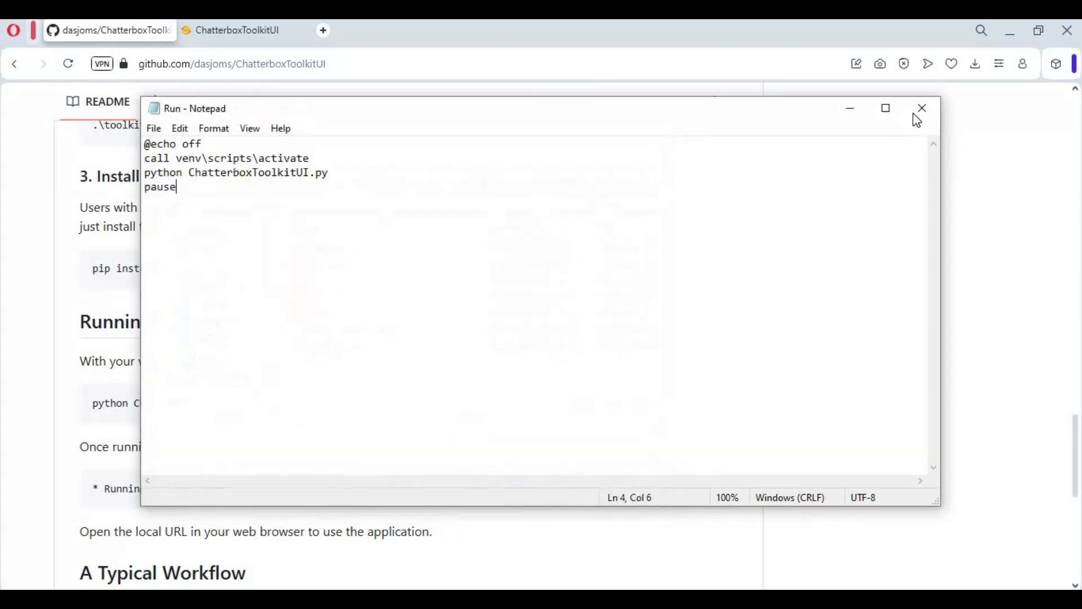
pyautogui.click(923, 109)
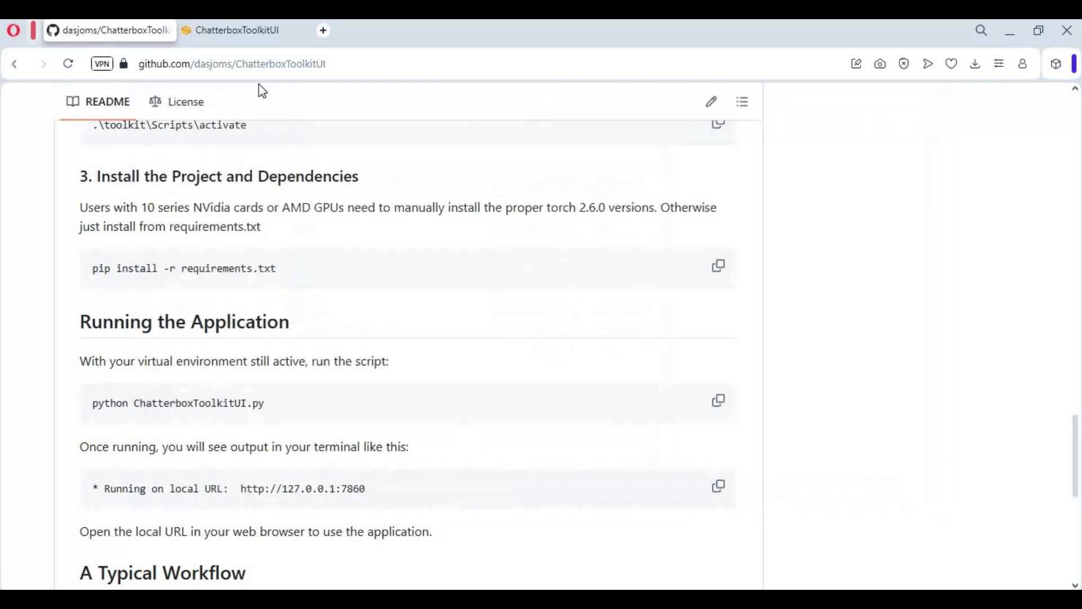
# - Shut down the running ChatterboxToolkitUI tab and console, and relaunch the toolkit with the Run batch file in ChatterboxToolkitUI-master
pyautogui.click(252, 44)
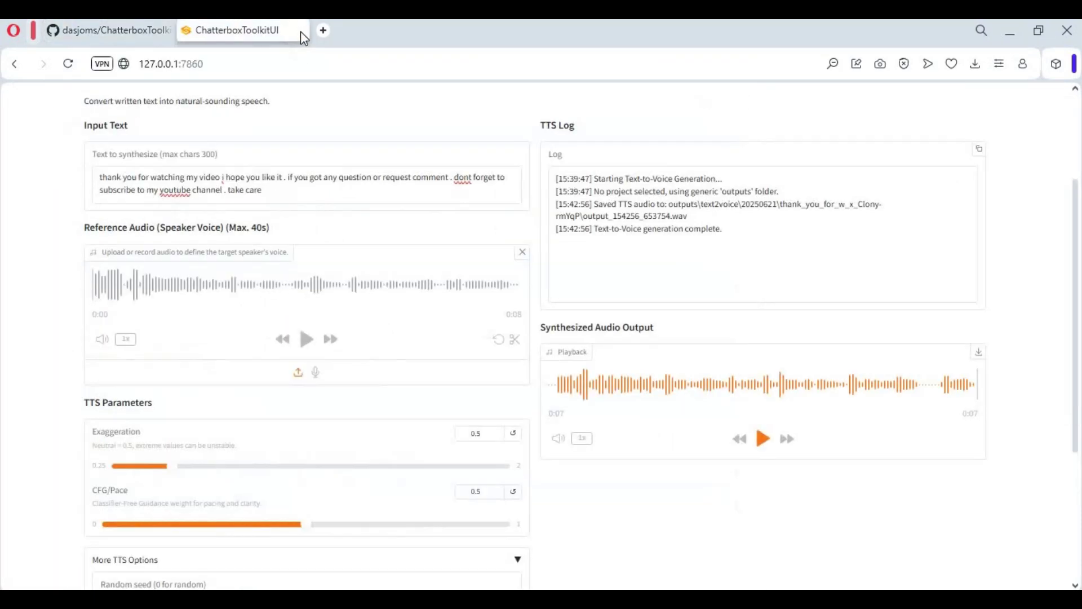
pyautogui.click(300, 31)
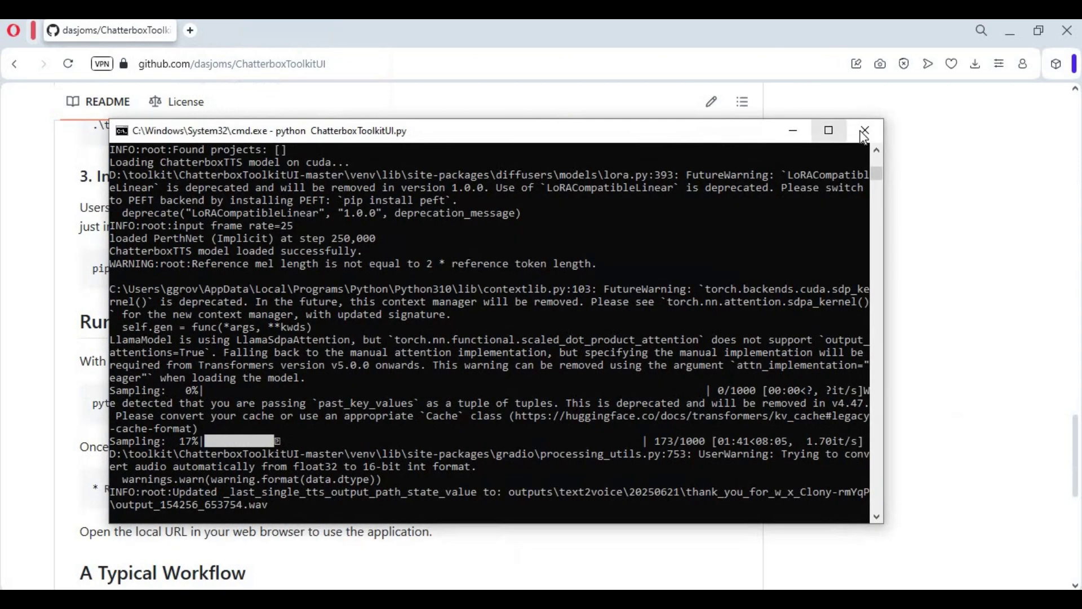
pyautogui.click(872, 128)
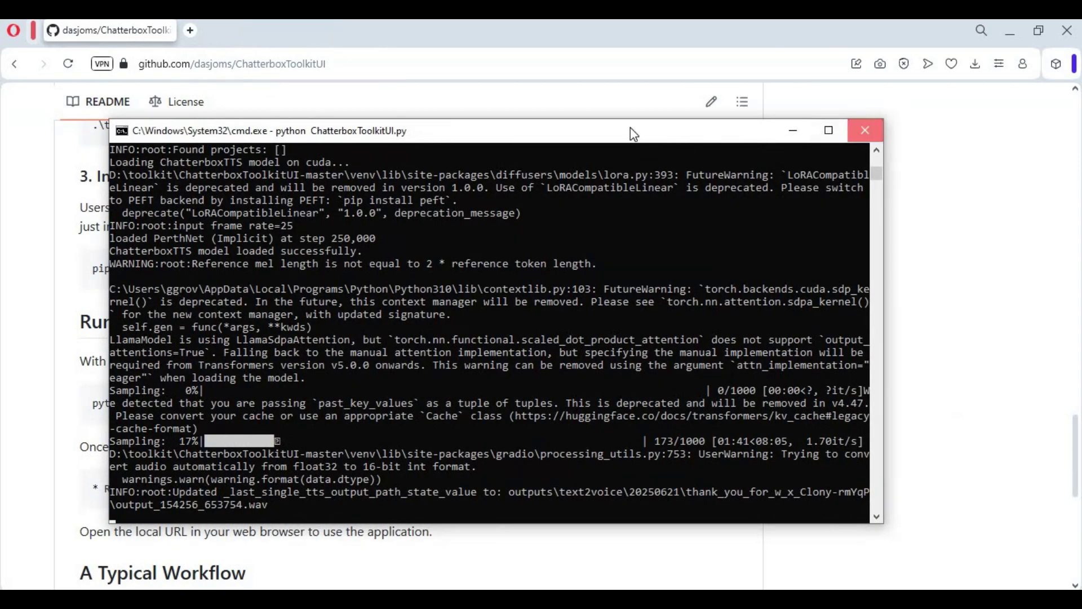
pyautogui.click(65, 573)
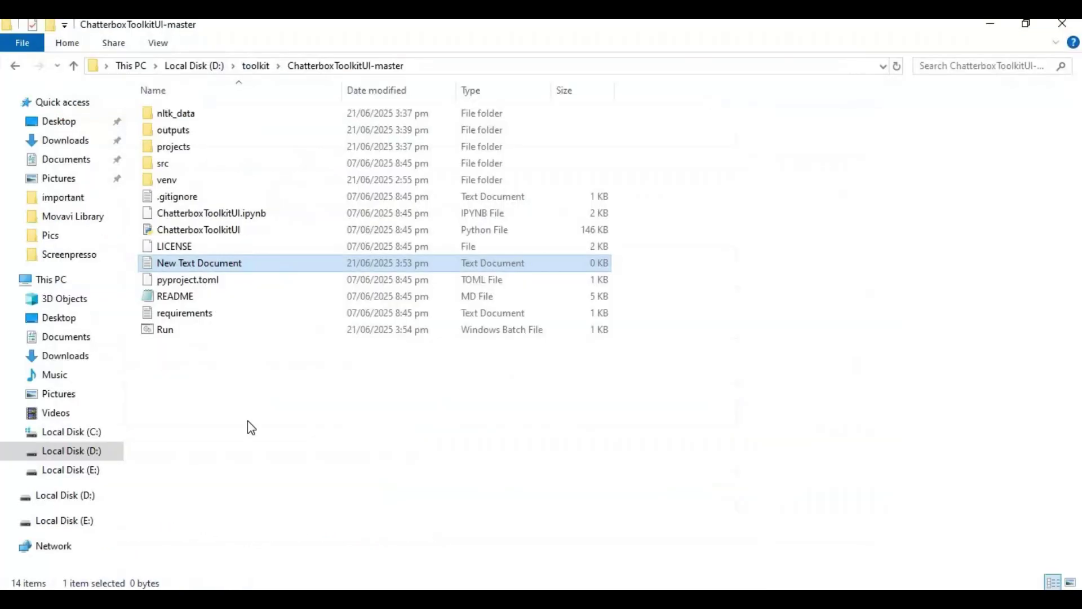
pyautogui.doubleClick(177, 330)
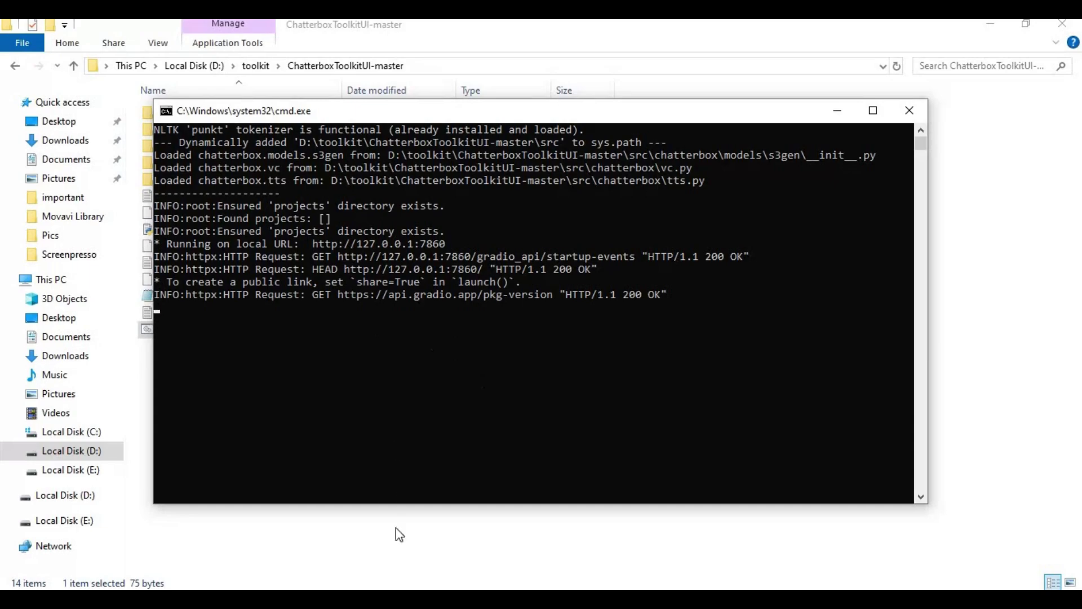
# - Switch to the Opera browser and open the ChatterboxToolkitUI page at 127.0.0.1:7860 in a new tab
pyautogui.hotkey('alt', 'Tab')
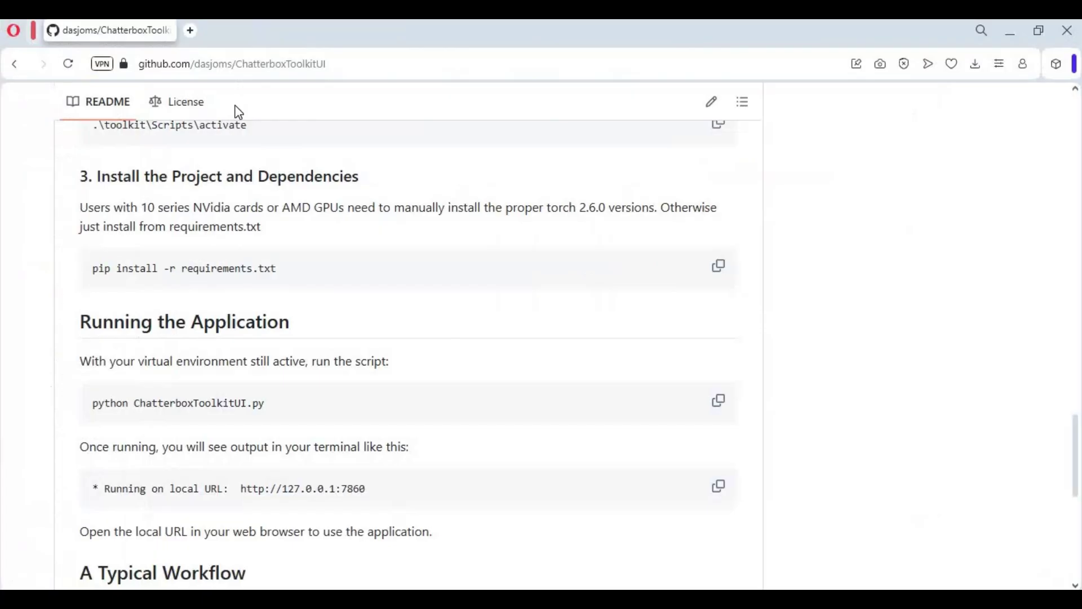
pyautogui.click(188, 30)
pyautogui.write('1')
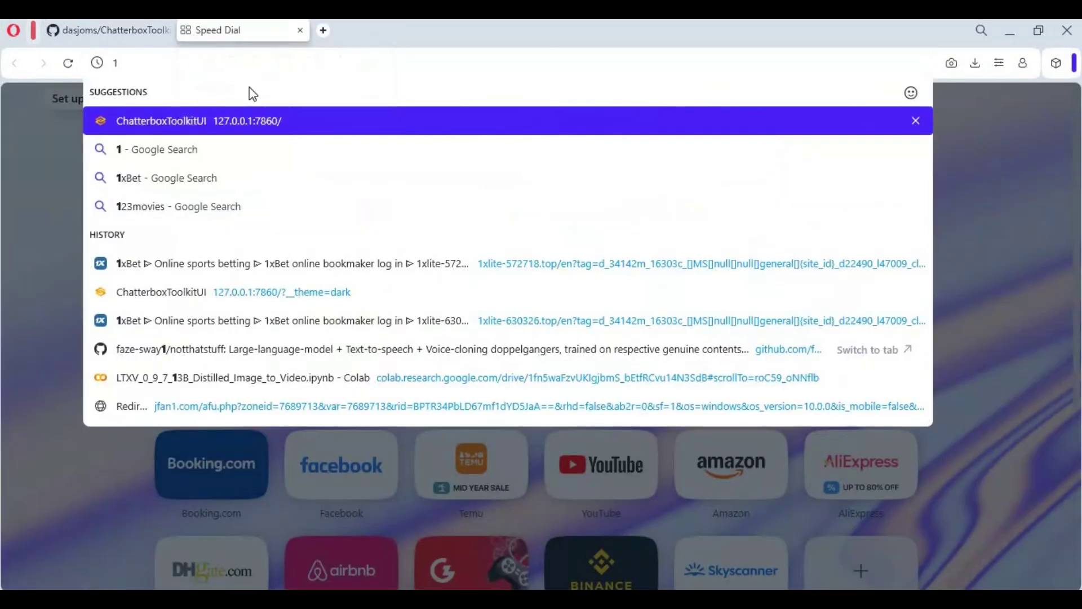
pyautogui.click(261, 120)
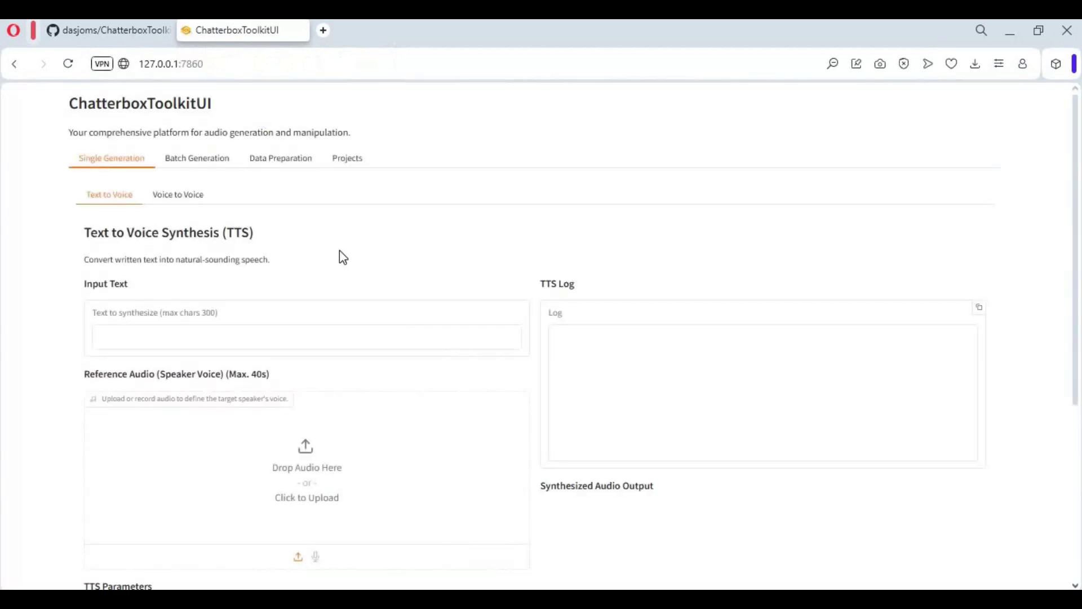
# - Enter "thank you for watching my video i hope you like it" as the text to synthesize
pyautogui.scroll(-5, 338, 253)
pyautogui.scroll(5, 338, 254)
pyautogui.click(172, 338)
pyautogui.write('thank')
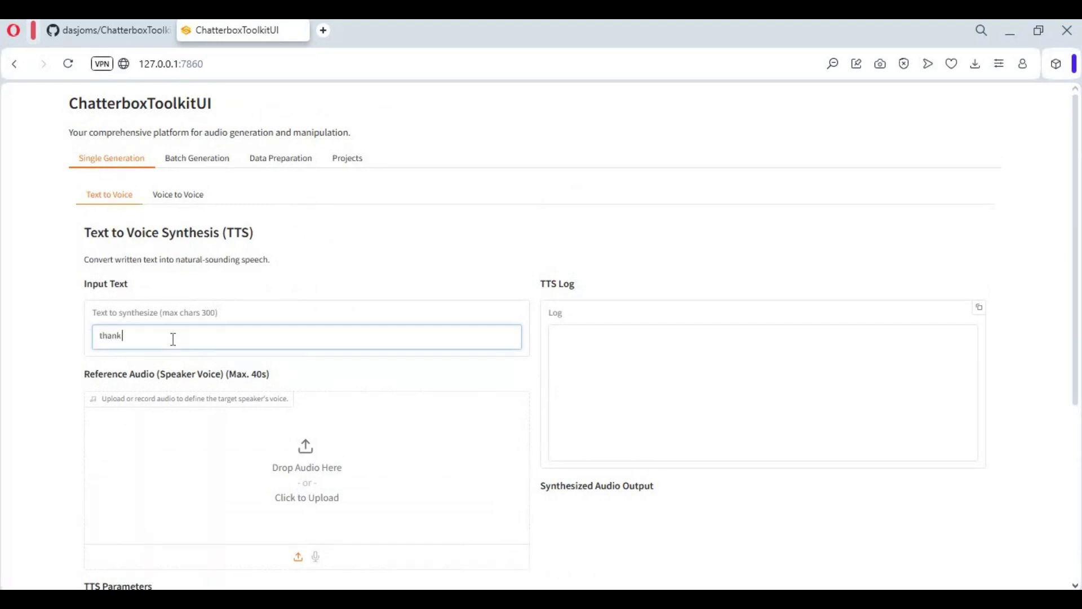
pyautogui.write(' you for watching')
pyautogui.write(' my')
pyautogui.write(' video')
pyautogui.write(' !')
pyautogui.write(' hope you like it')
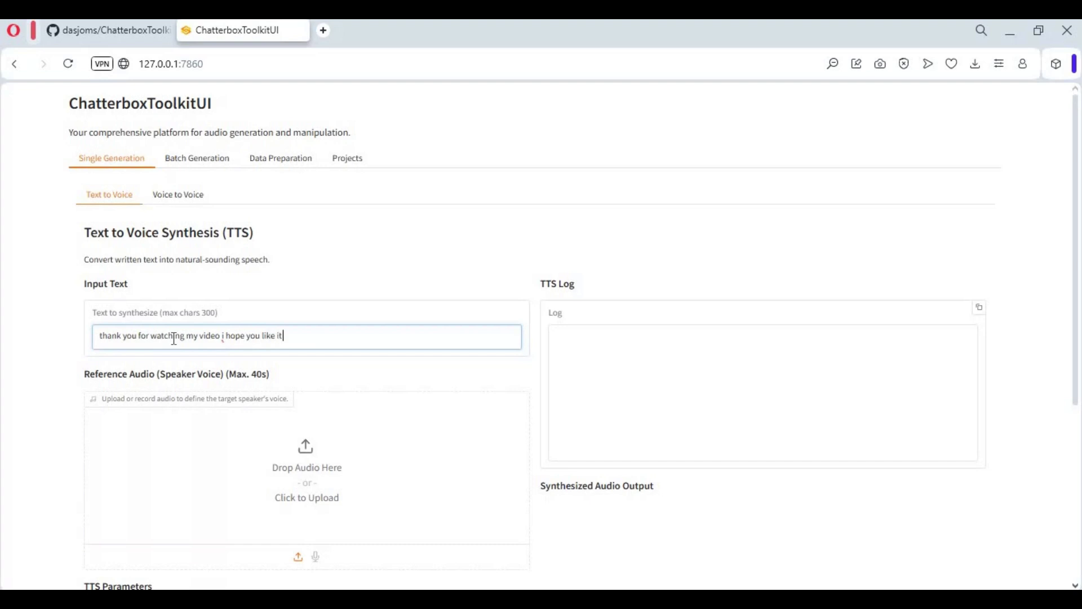
# - Extend the text with ". if you got any question or request comment . dont forget to subscribe to my youtube channel . take care"
pyautogui.write('. if you got any question')
pyautogui.write('or req')
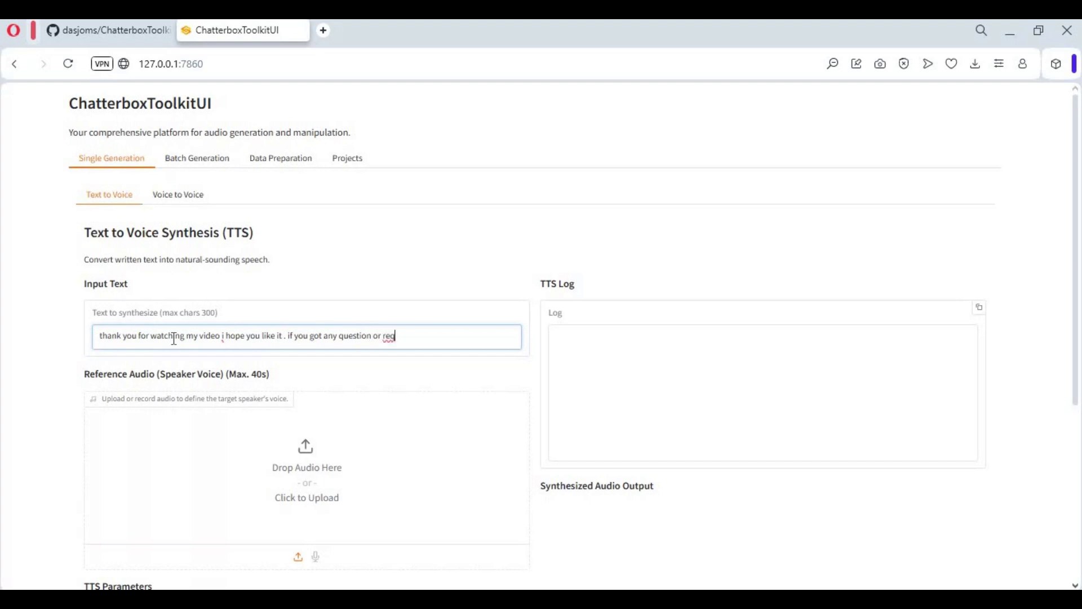
pyautogui.write('uest comment . dont for')
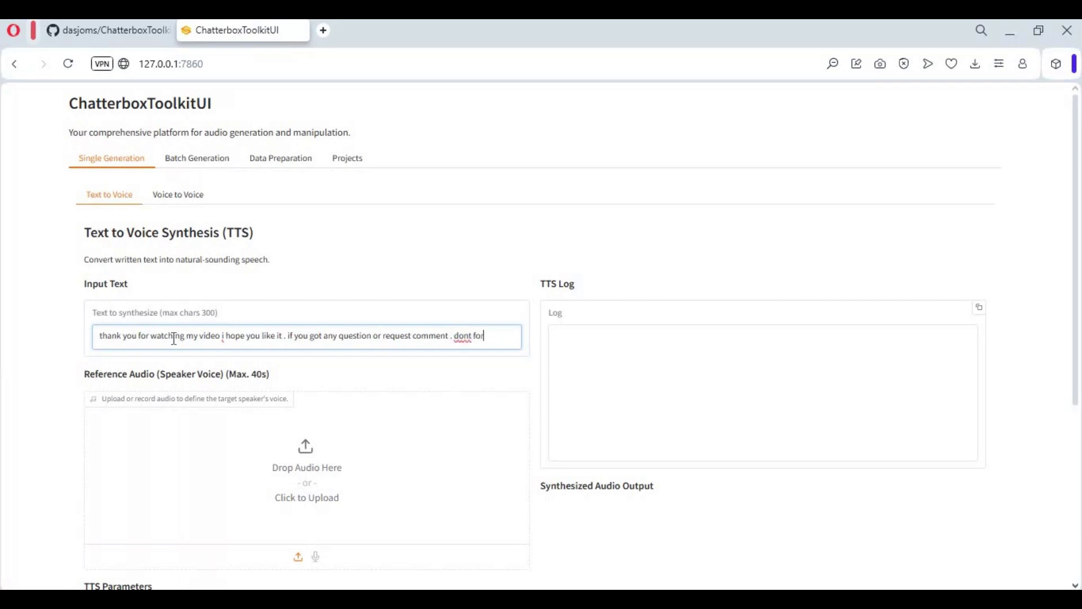
pyautogui.write('get to subscribe to my')
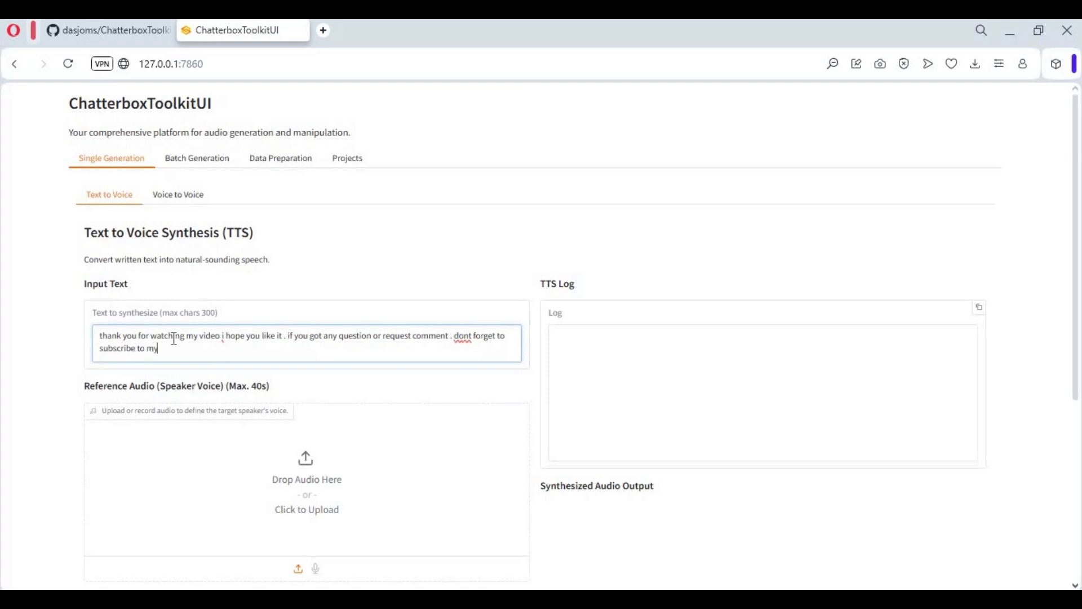
pyautogui.write(' youtube channel . take care')
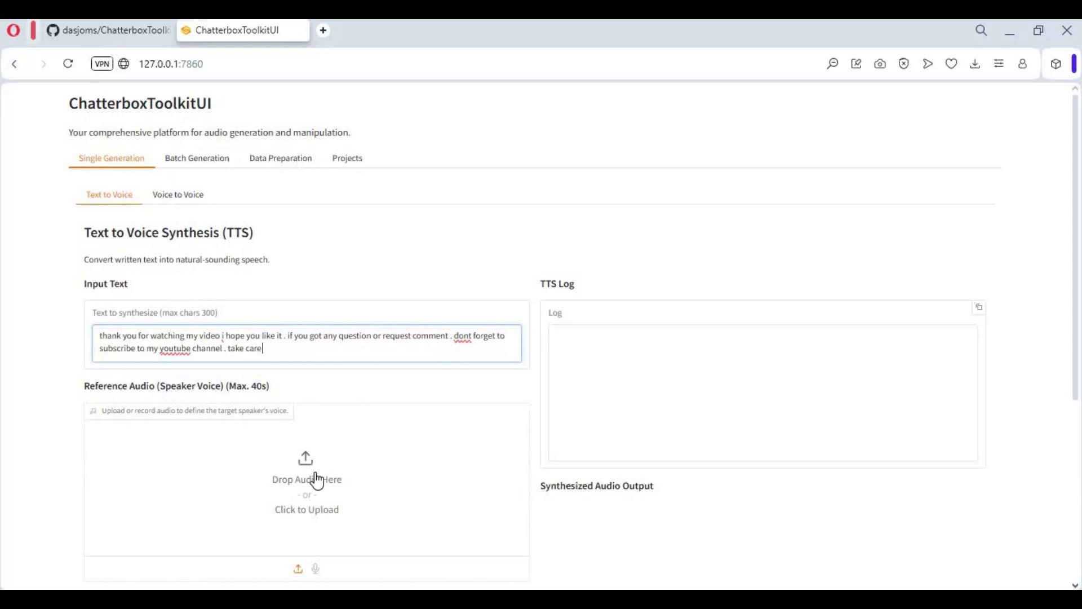
# - Add Clony-rmYqP.mp3 from the browser's downloaded files as the reference audio for the speaker voice
pyautogui.click(407, 244)
pyautogui.hotkey('ctrl', 'j')
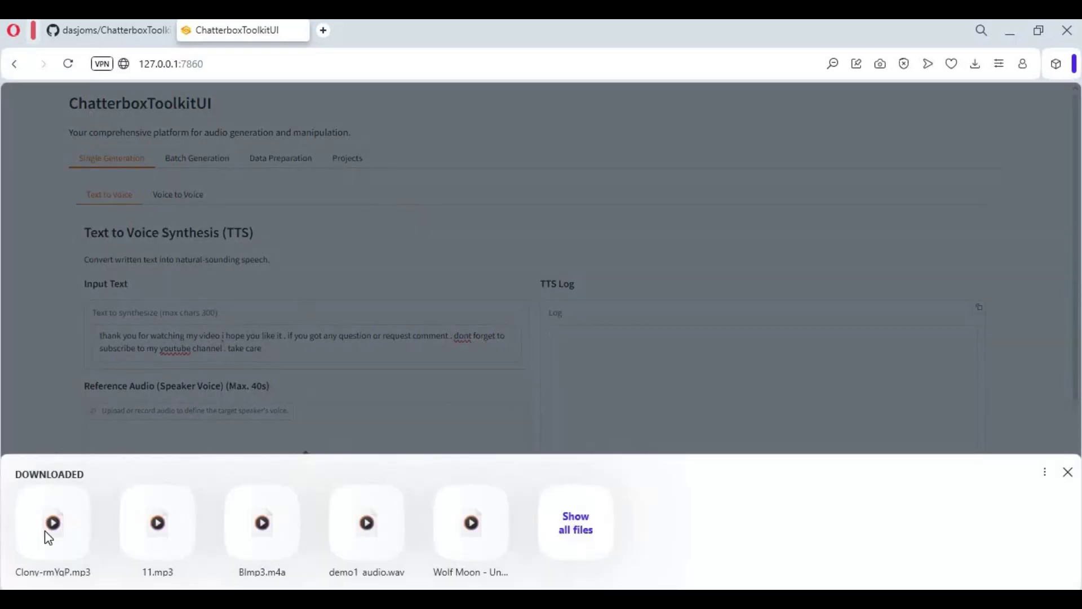
pyautogui.moveTo(49, 538); pyautogui.dragTo(299, 500)
# - Expand the additional TTS options and synthesize the speech with the parameters left as they are
pyautogui.scroll(-5, 293, 478)
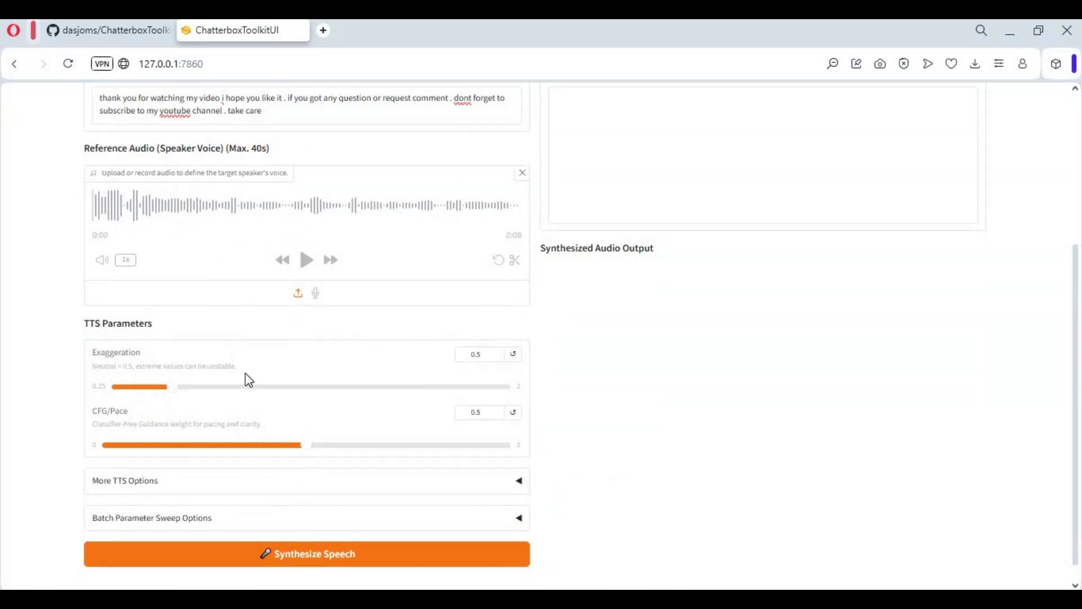
pyautogui.scroll(-1, 265, 478)
pyautogui.click(271, 472)
pyautogui.scroll(-2, 273, 471)
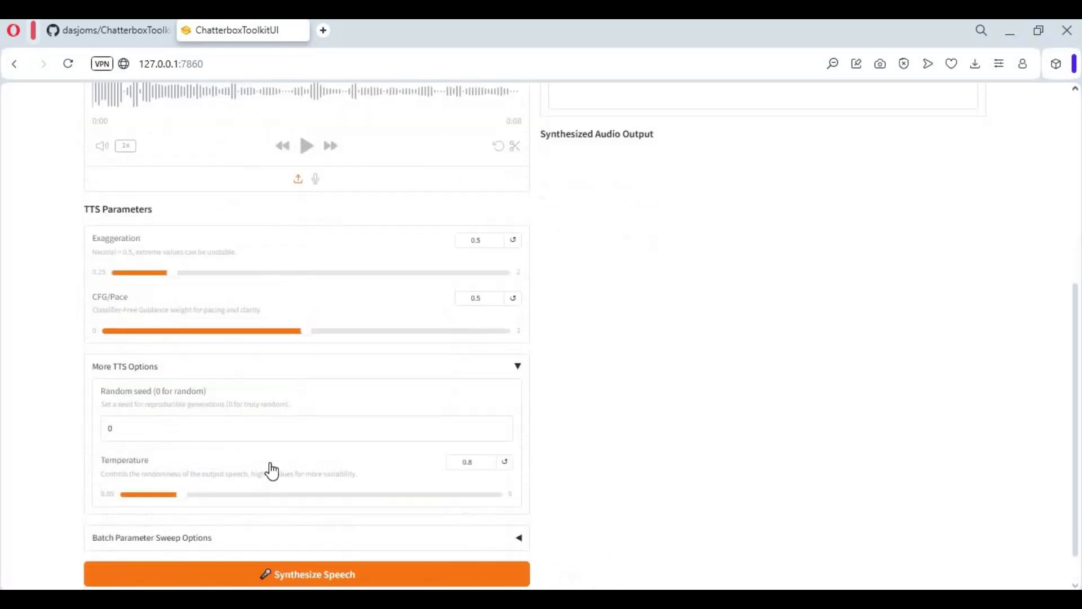
pyautogui.scroll(-1, 273, 471)
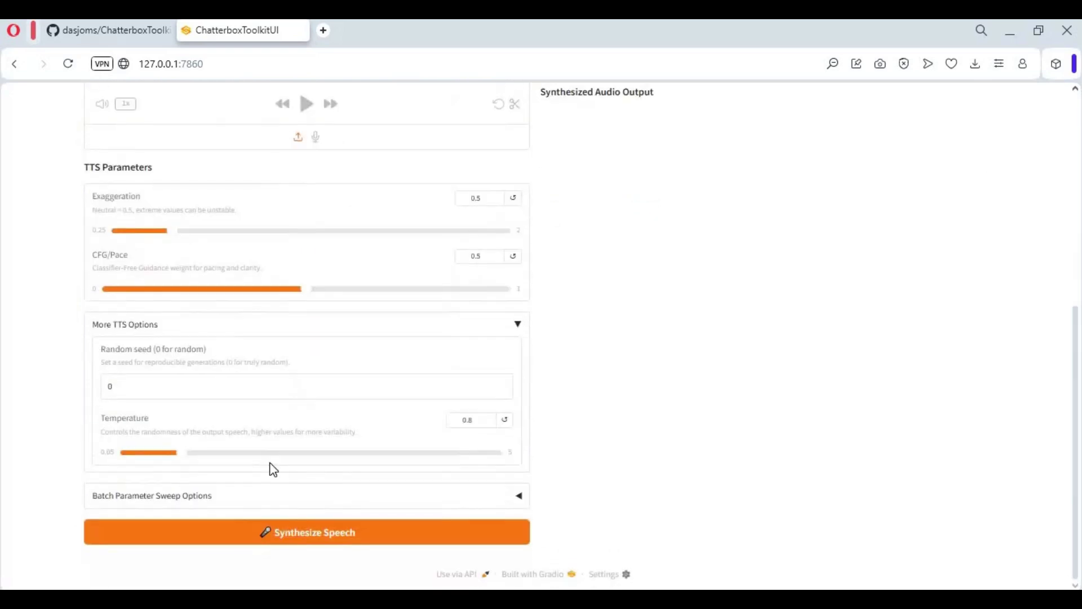
pyautogui.click(357, 542)
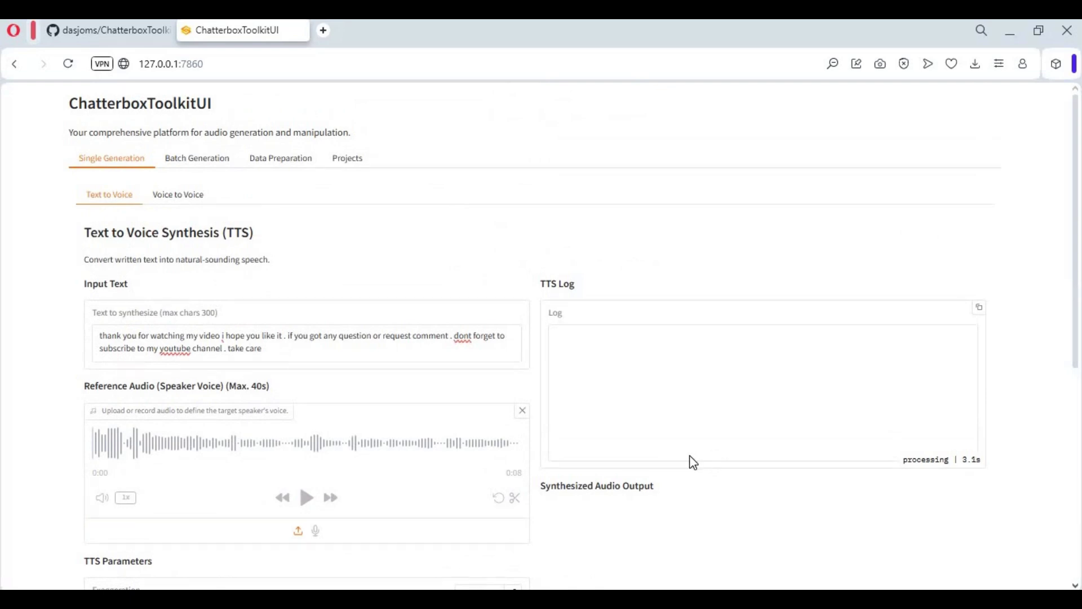
# - Check the speech generation's progress in the command console and return to the toolkit page
pyautogui.scroll(-1, 691, 462)
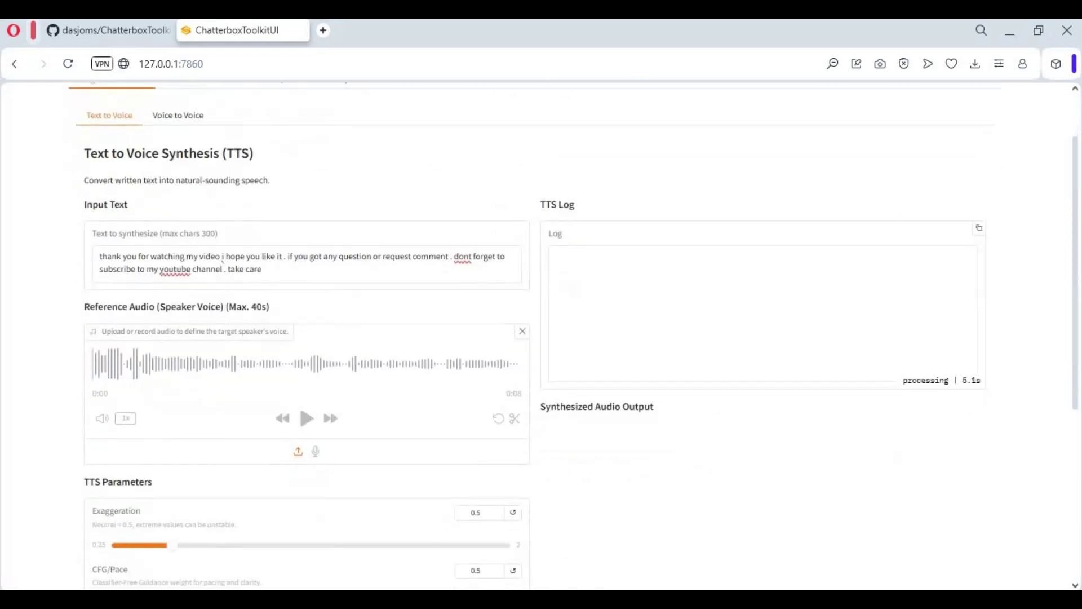
pyautogui.hotkey('alt', 'Tab')
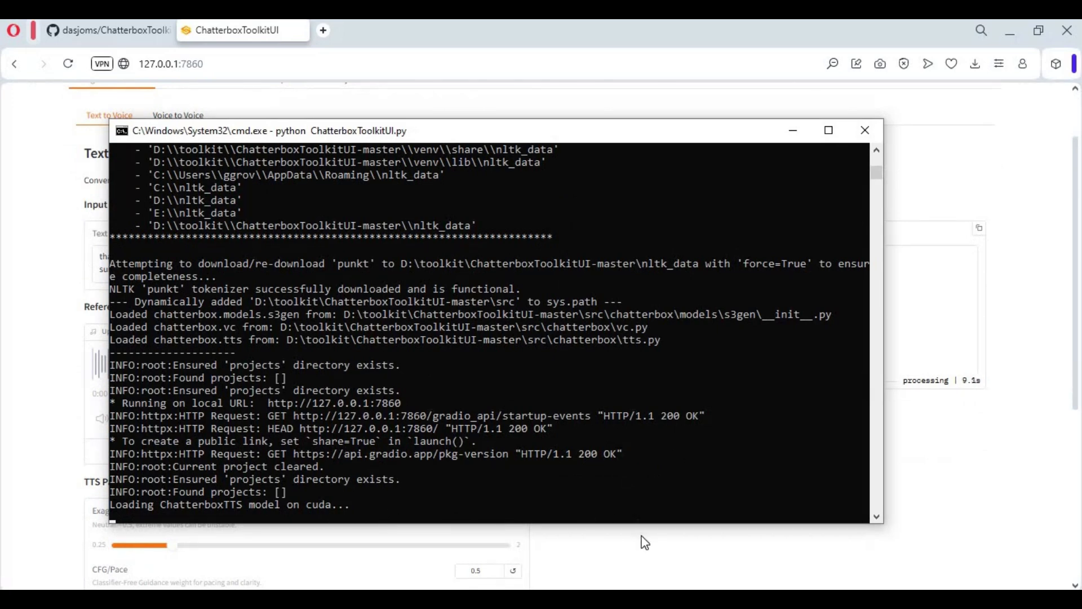
pyautogui.click(648, 549)
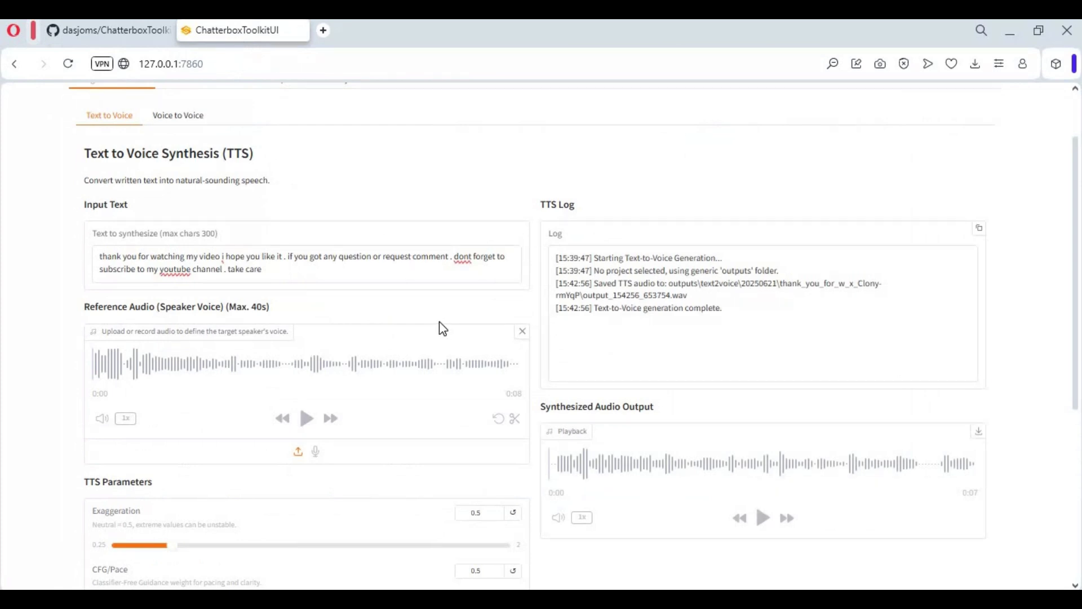
# - Review the finished generation and play the synthesized audio output
pyautogui.scroll(-3, 581, 400)
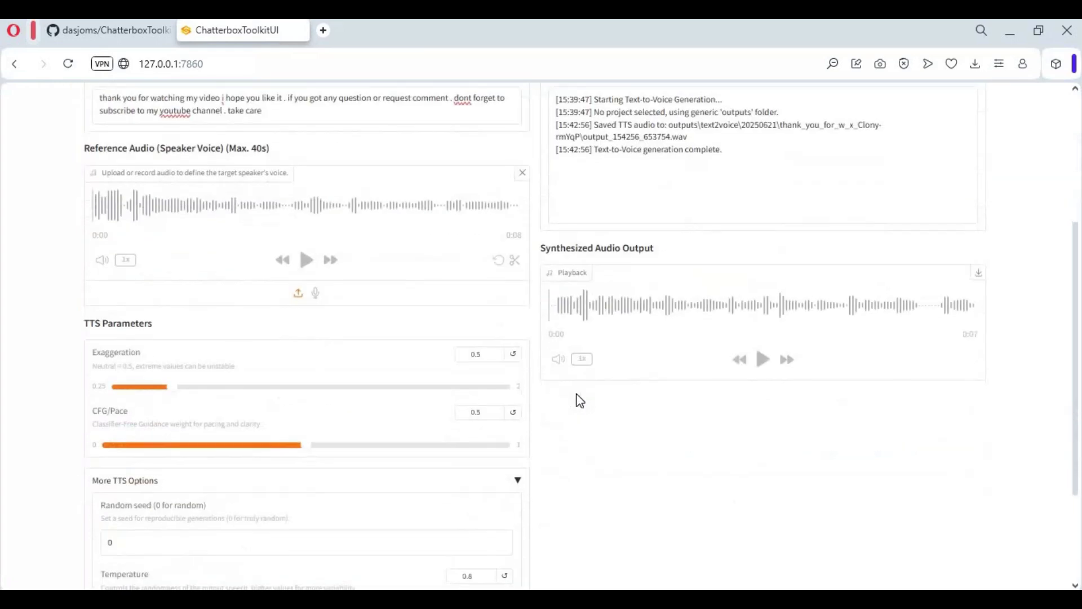
pyautogui.scroll(2, 432, 361)
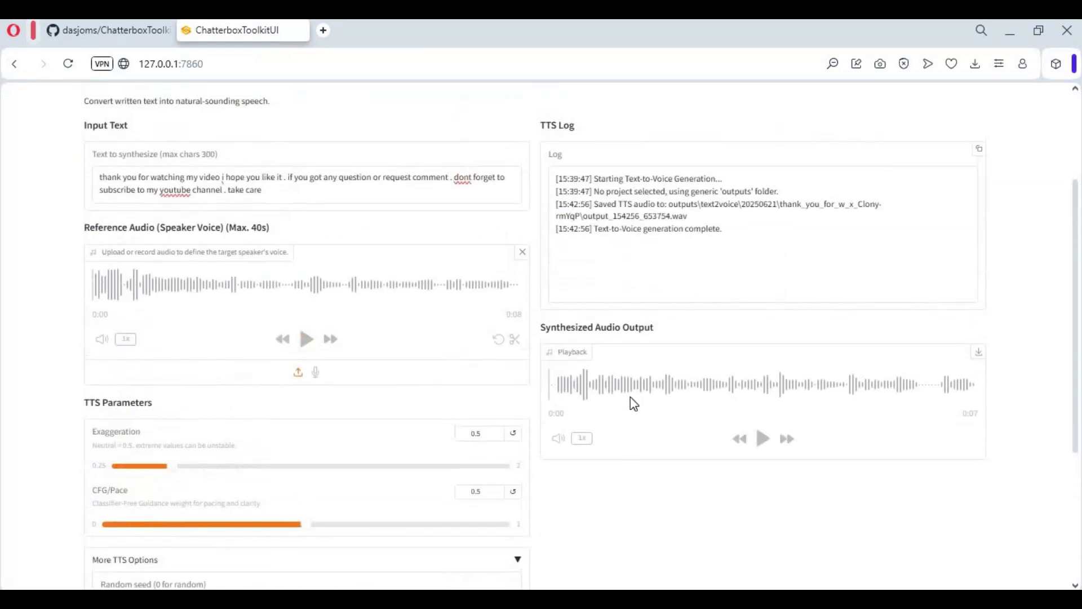
pyautogui.click(760, 443)
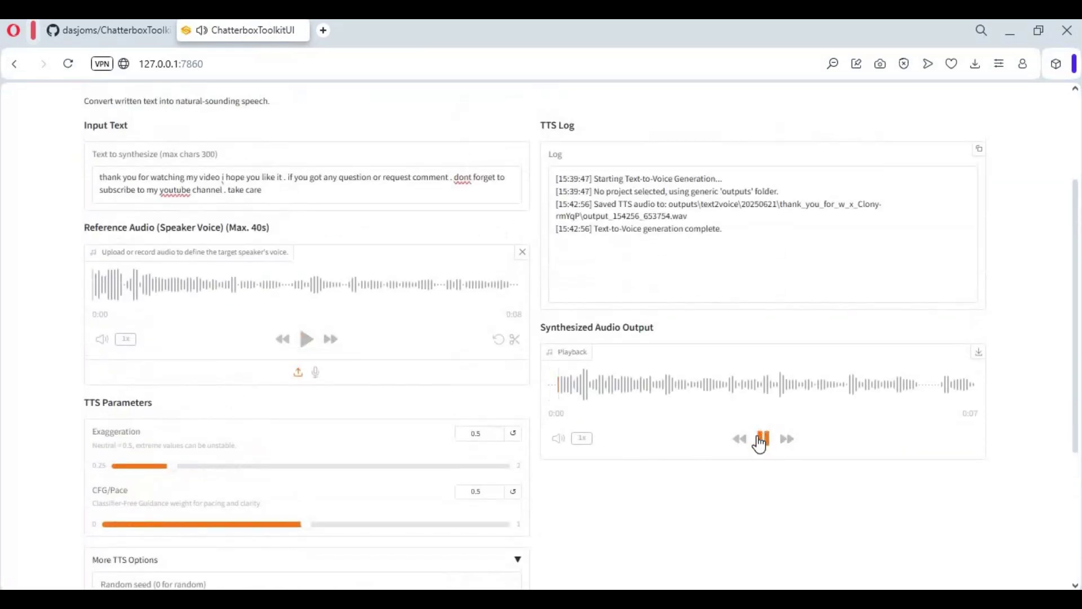